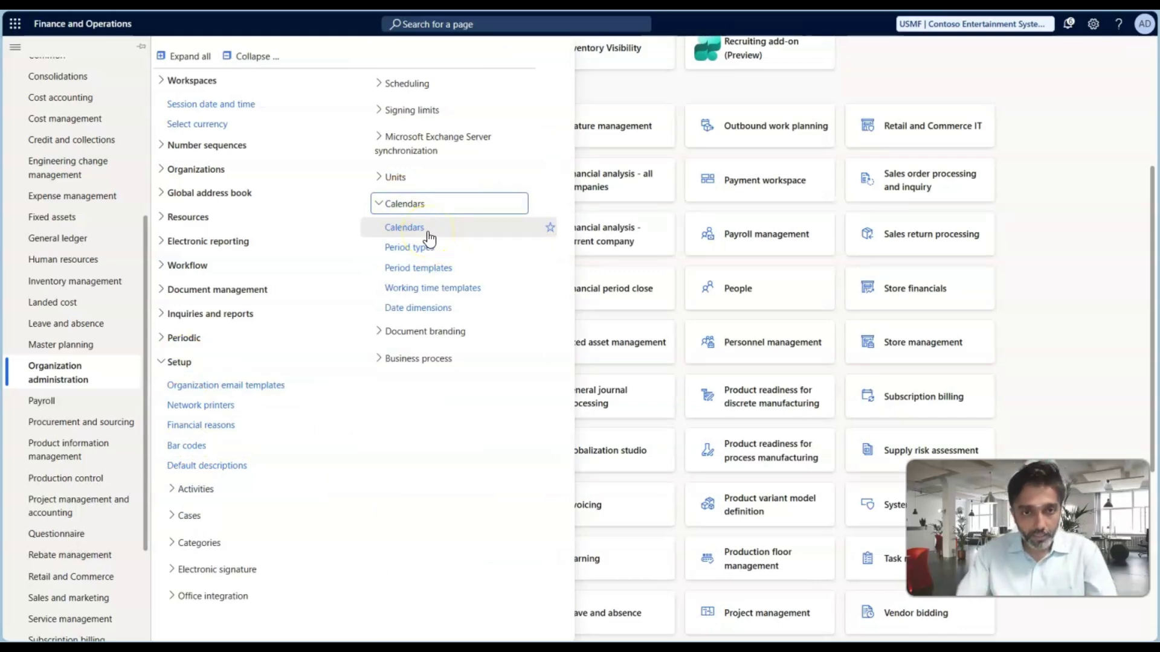
Step: In the Working time calendars list, widen the Calendar column and add a new calendar row
left_click(425, 231)
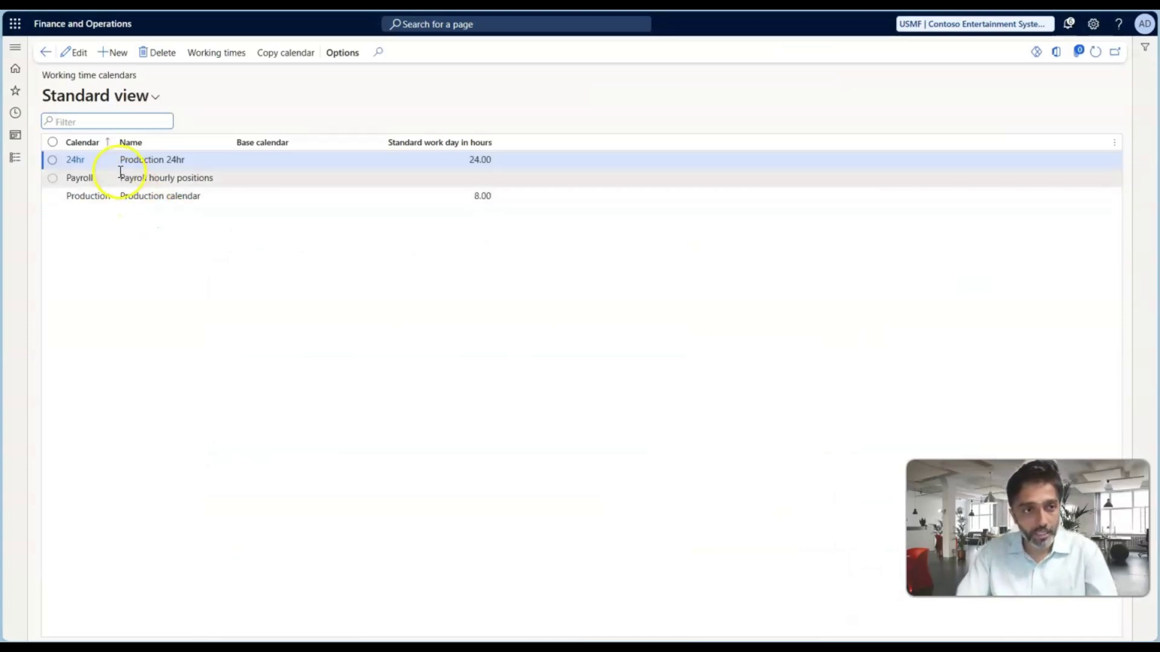
left_click_drag(112, 149, 149, 147)
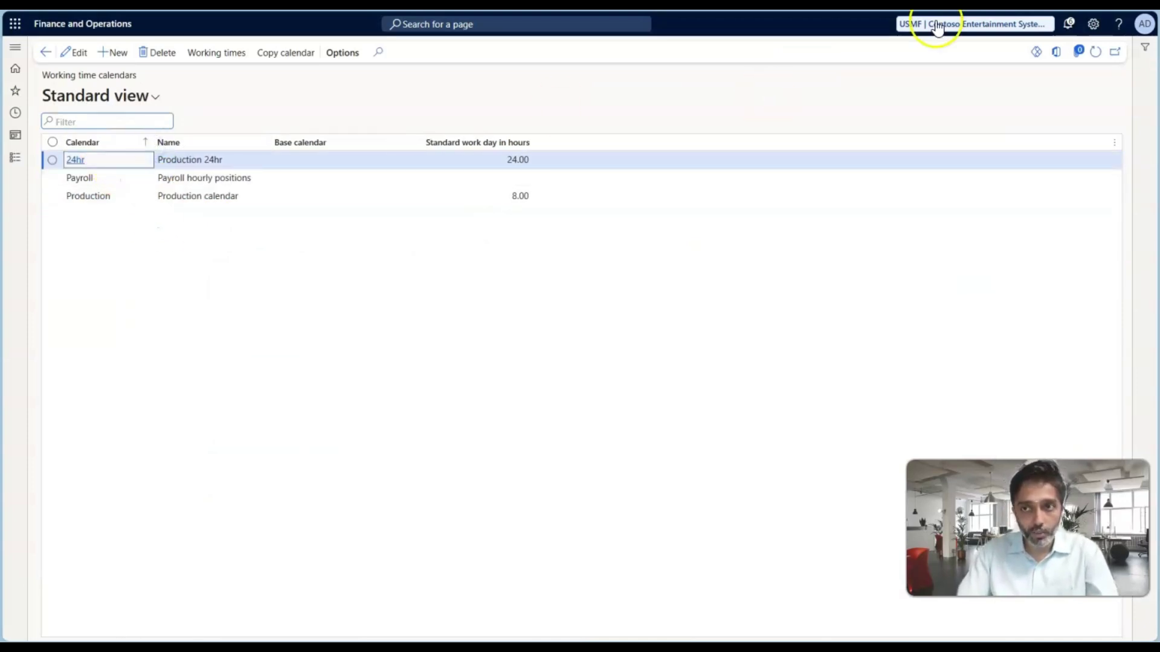
left_click(185, 199)
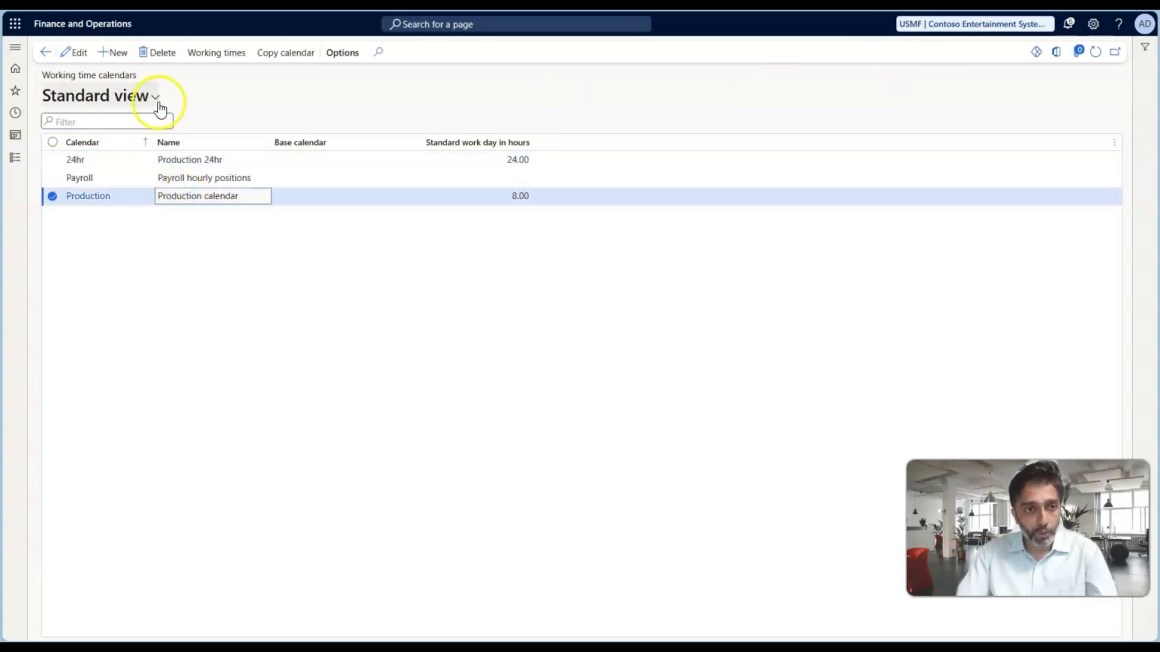
left_click(118, 54)
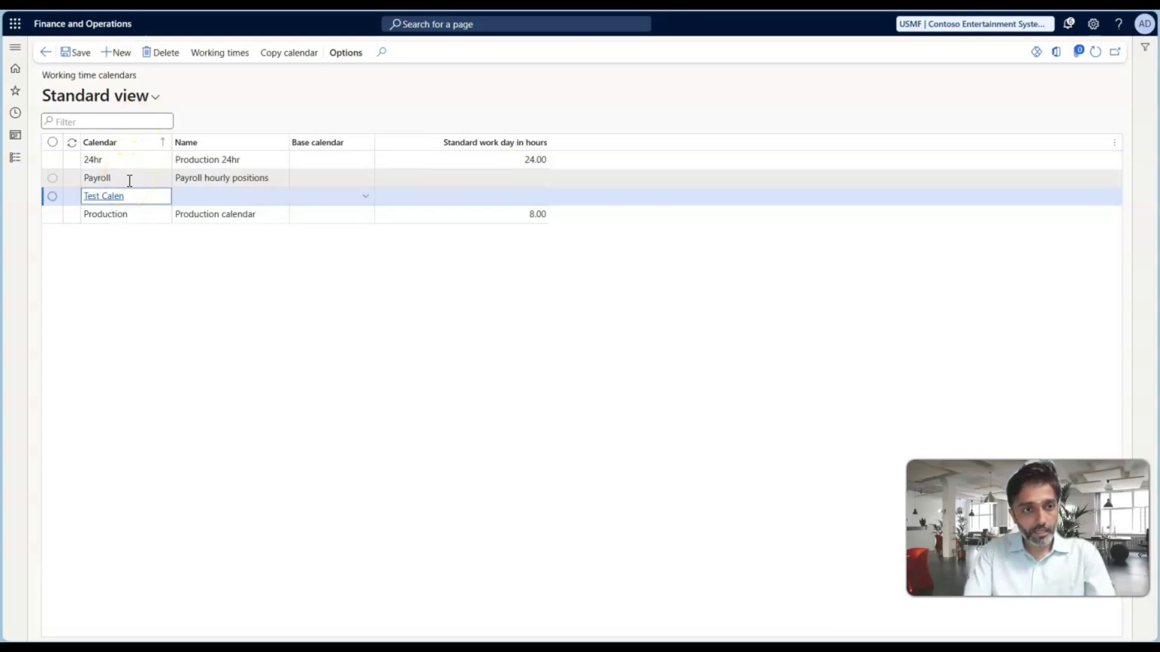
Step: Name the new calendar 'Test Calendar' and leave its base calendar unset
left_click(226, 195)
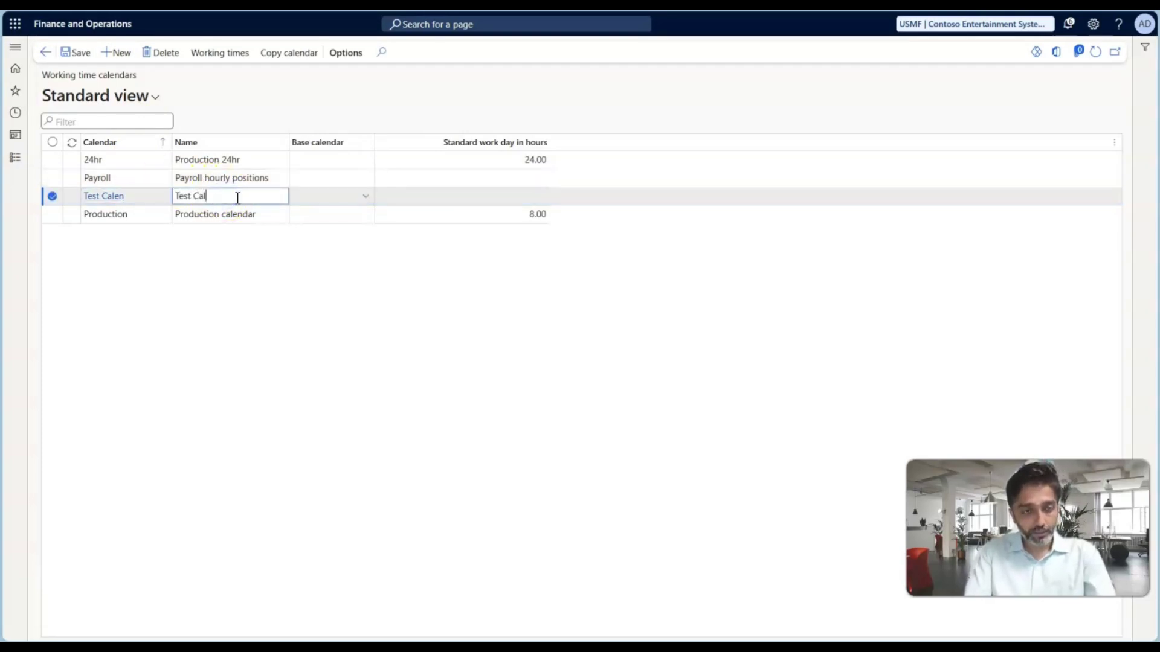
left_click(324, 196)
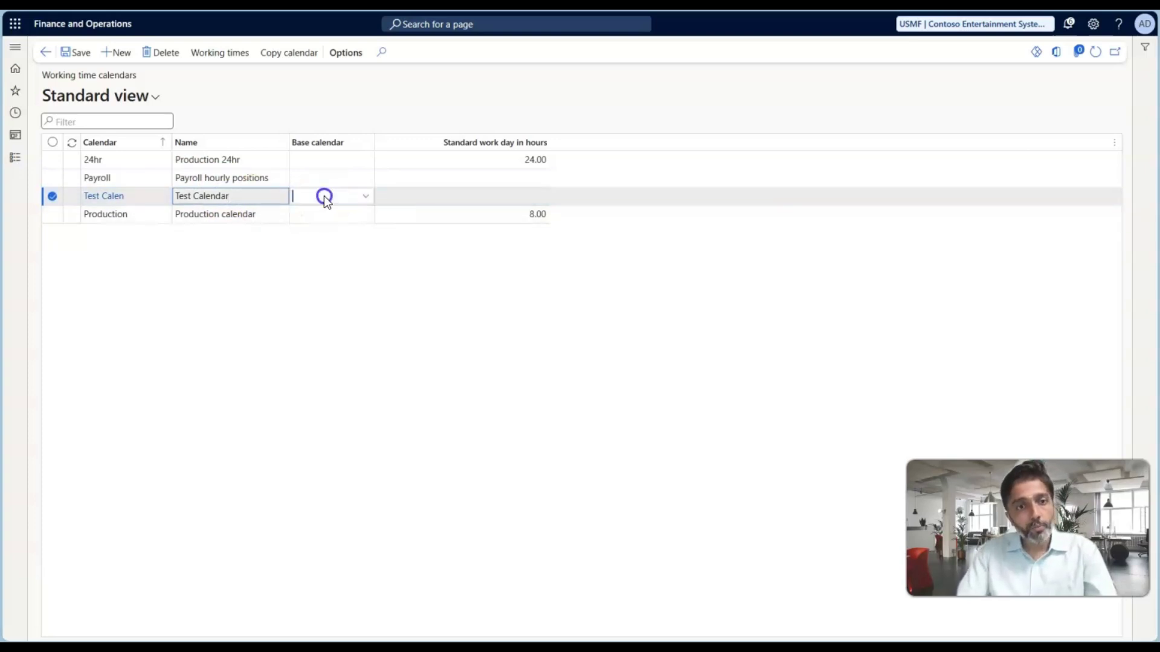
left_click(365, 196)
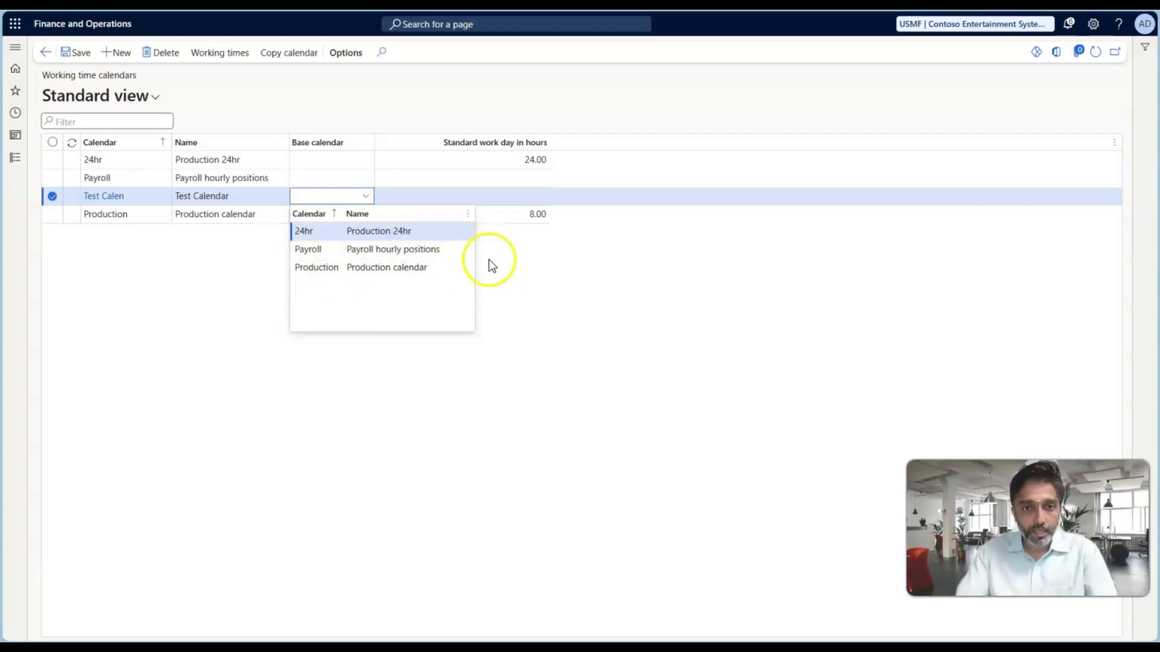
left_click(526, 254)
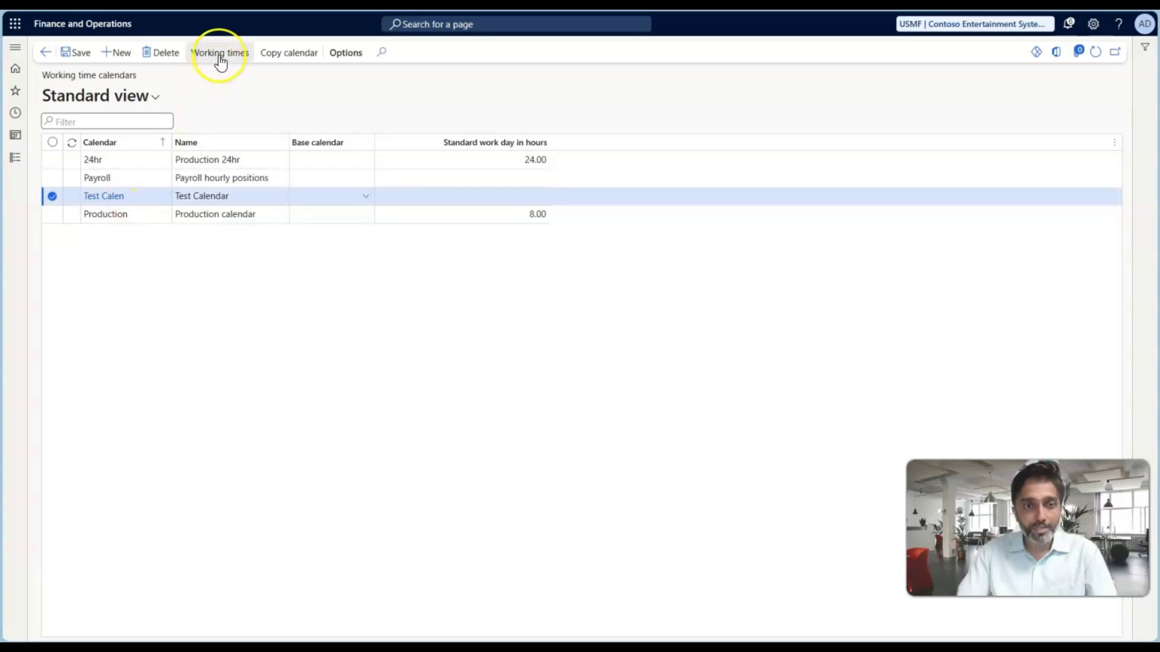
Step: Save the Test Calen calendar and return to the Organization administration module menu
left_click(76, 54)
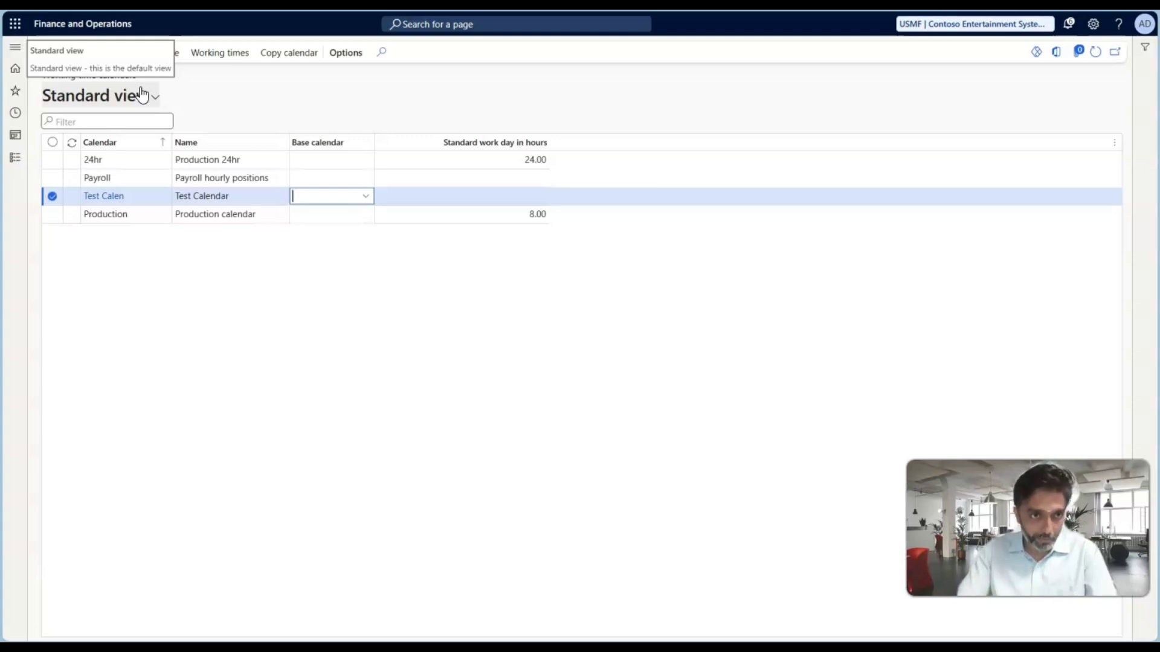
left_click(260, 99)
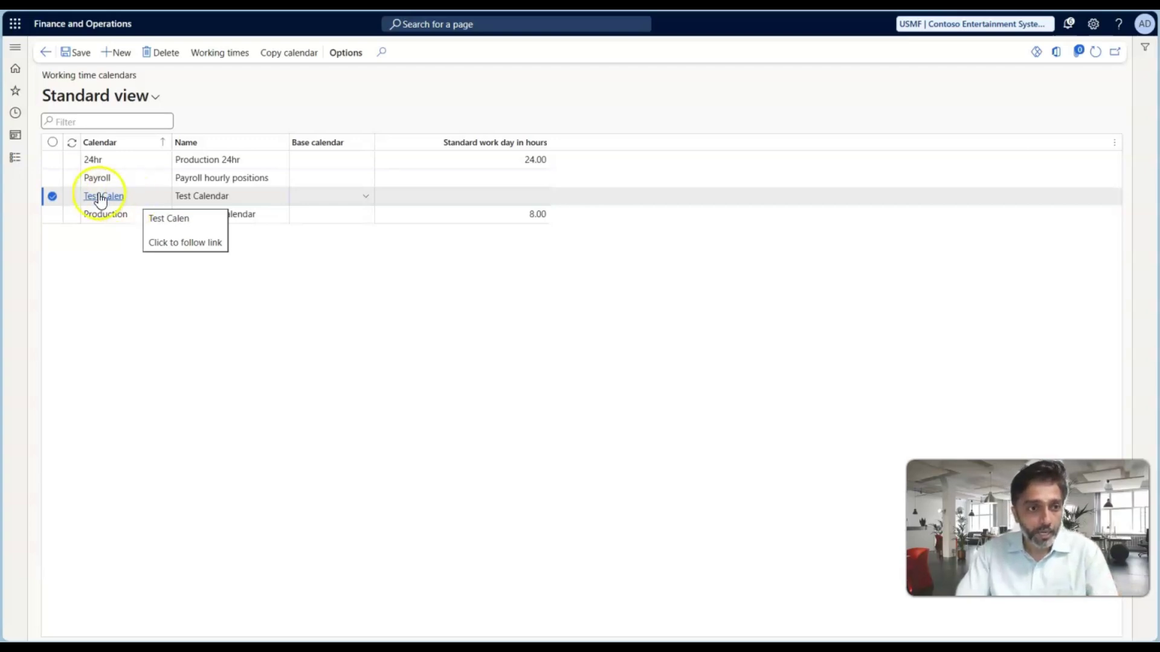
left_click(15, 159)
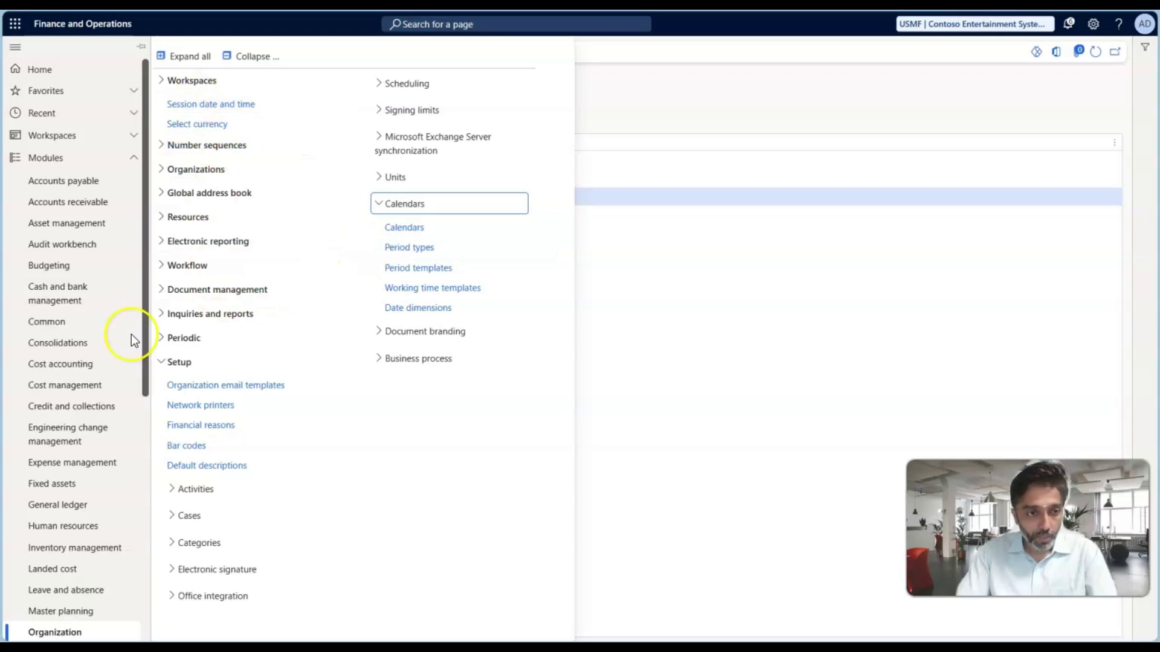
Step: Open Working time templates and browse the 24Hr-Day, Prod-Day and Std-Day templates
scroll(77, 489, "down", 5)
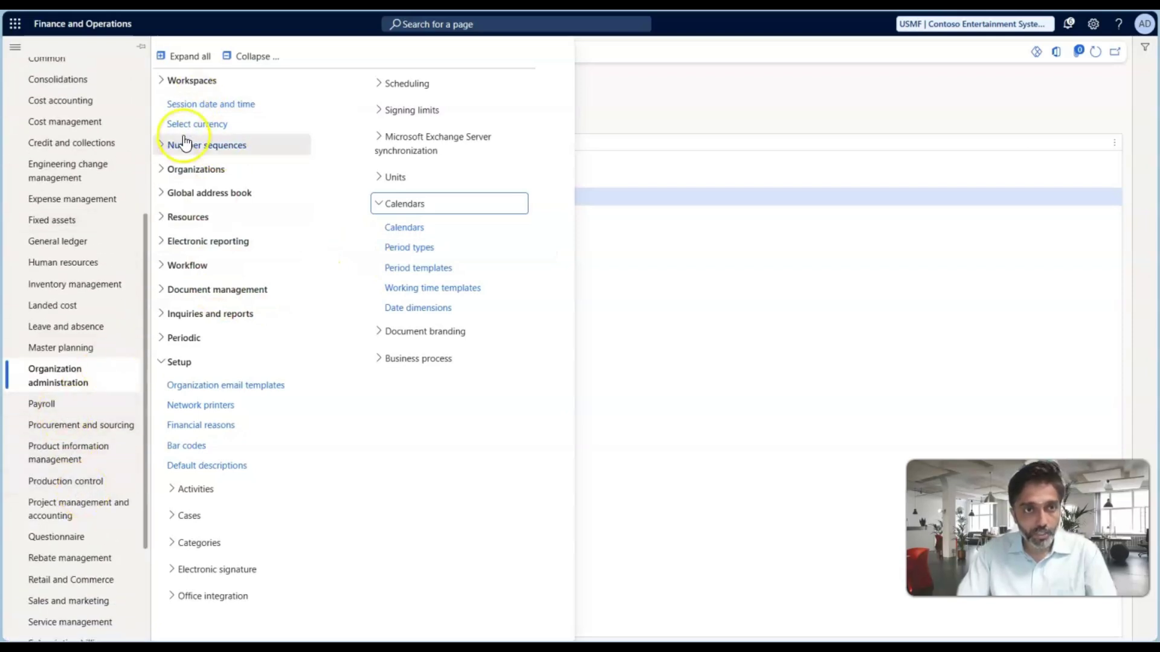
left_click(416, 295)
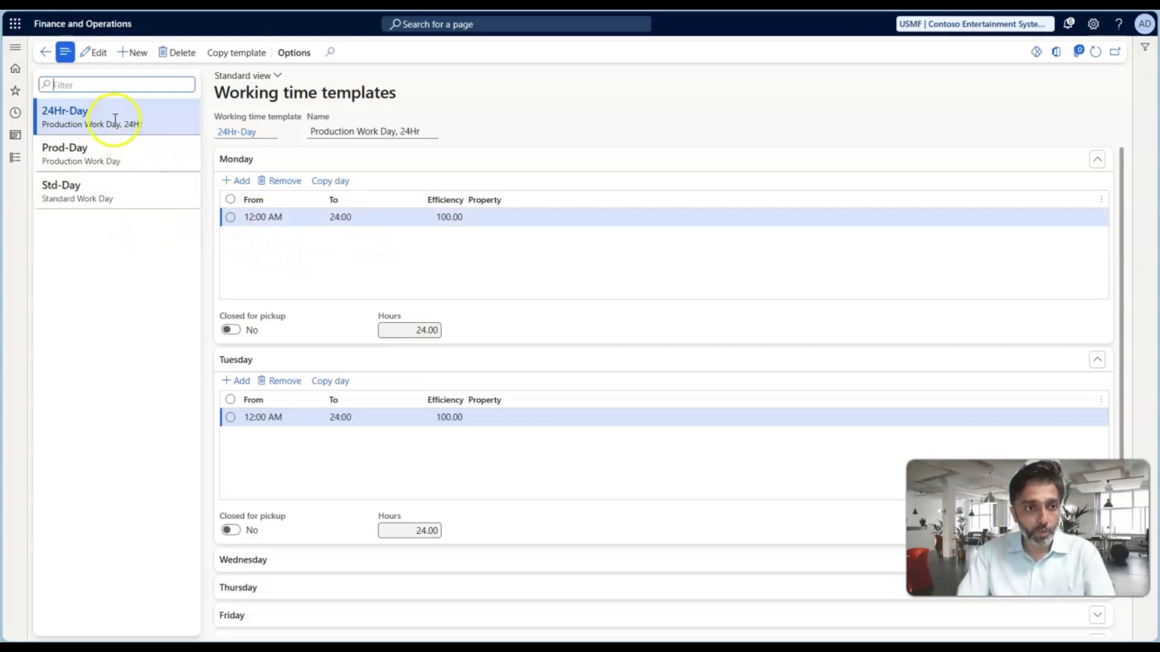
left_click(112, 155)
left_click(110, 186)
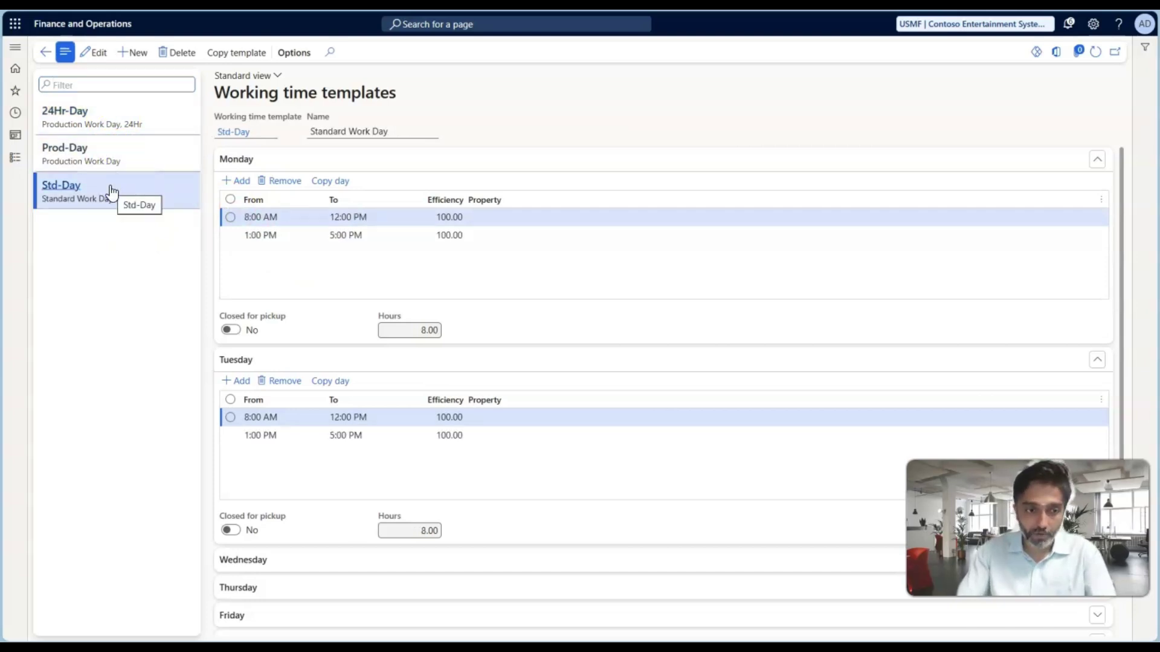
scroll(284, 247, "down", 1)
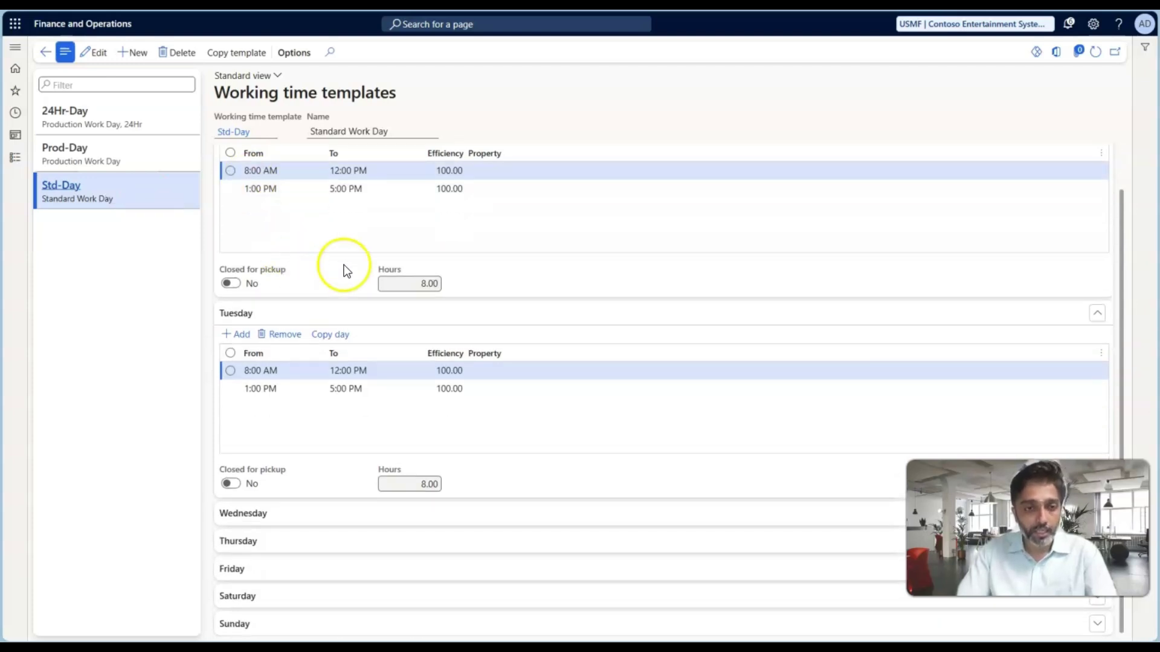
scroll(344, 385, "up", 1)
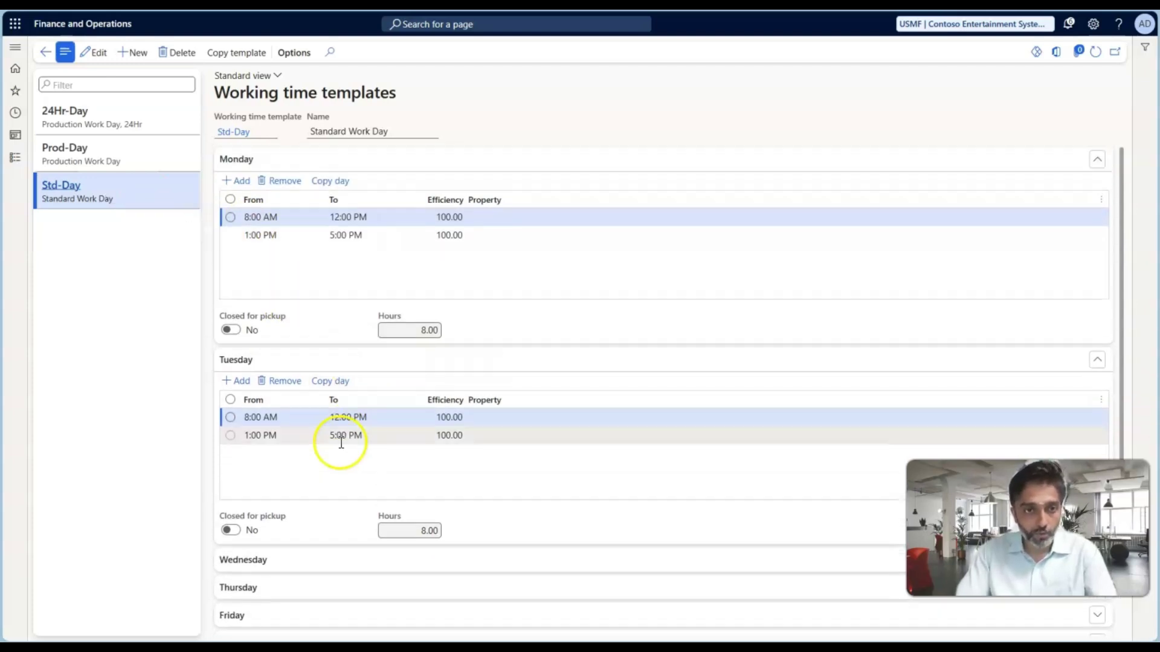
Step: Collapse the Monday and Tuesday sections, re-expand Monday, and start a new template
left_click(253, 162)
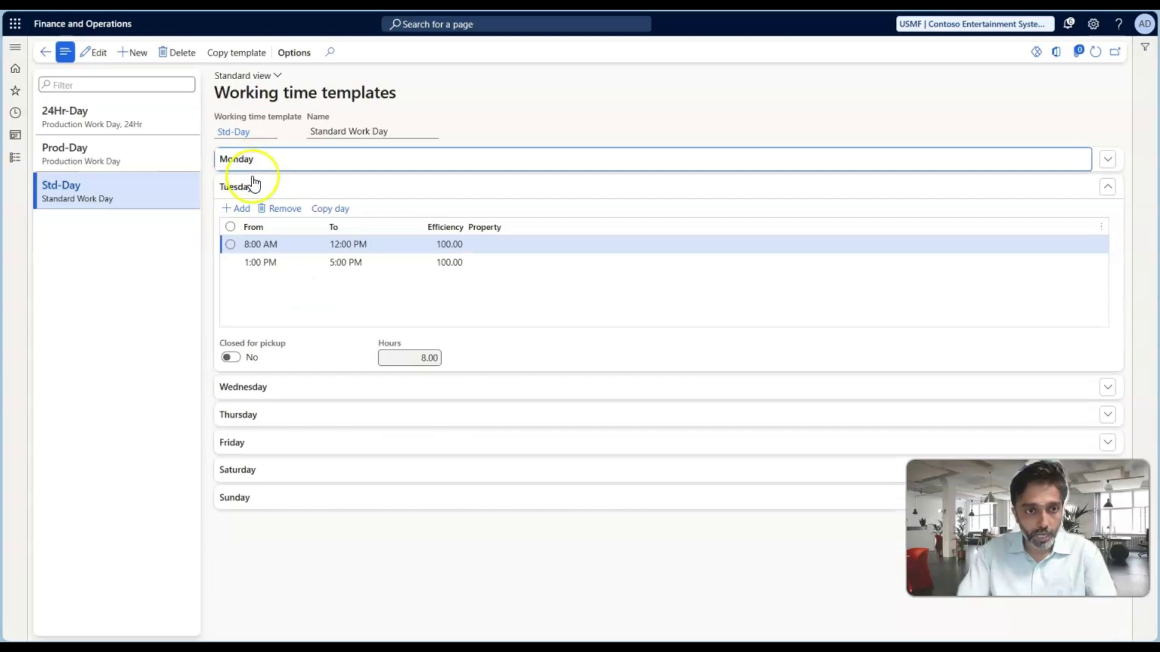
left_click(251, 187)
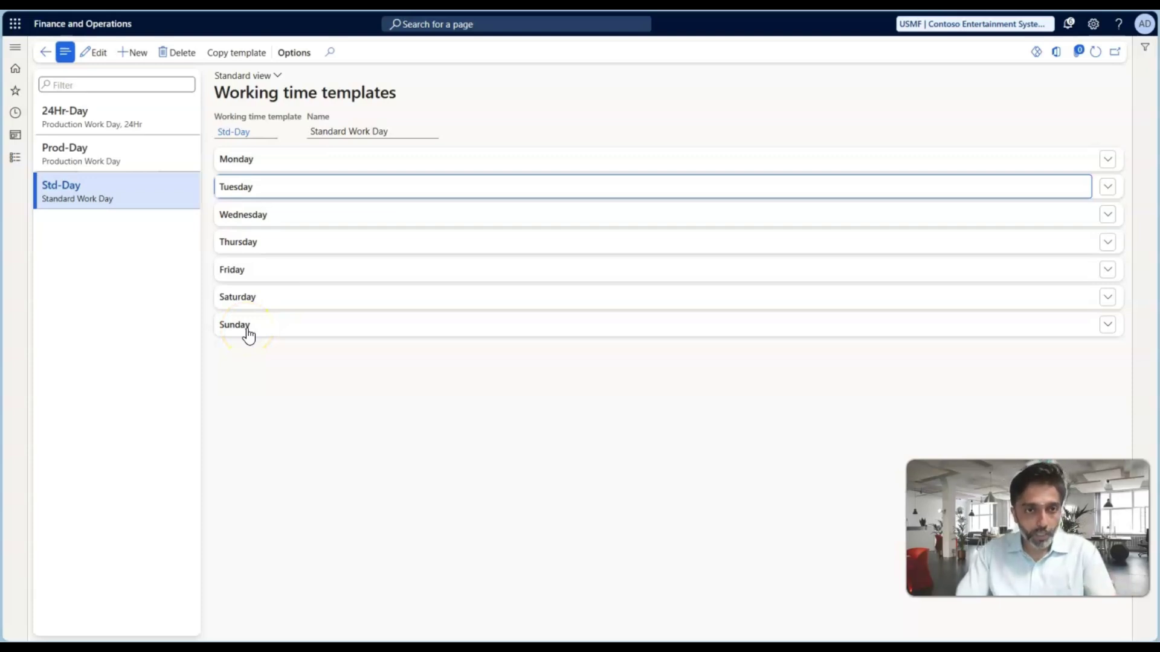
left_click(281, 159)
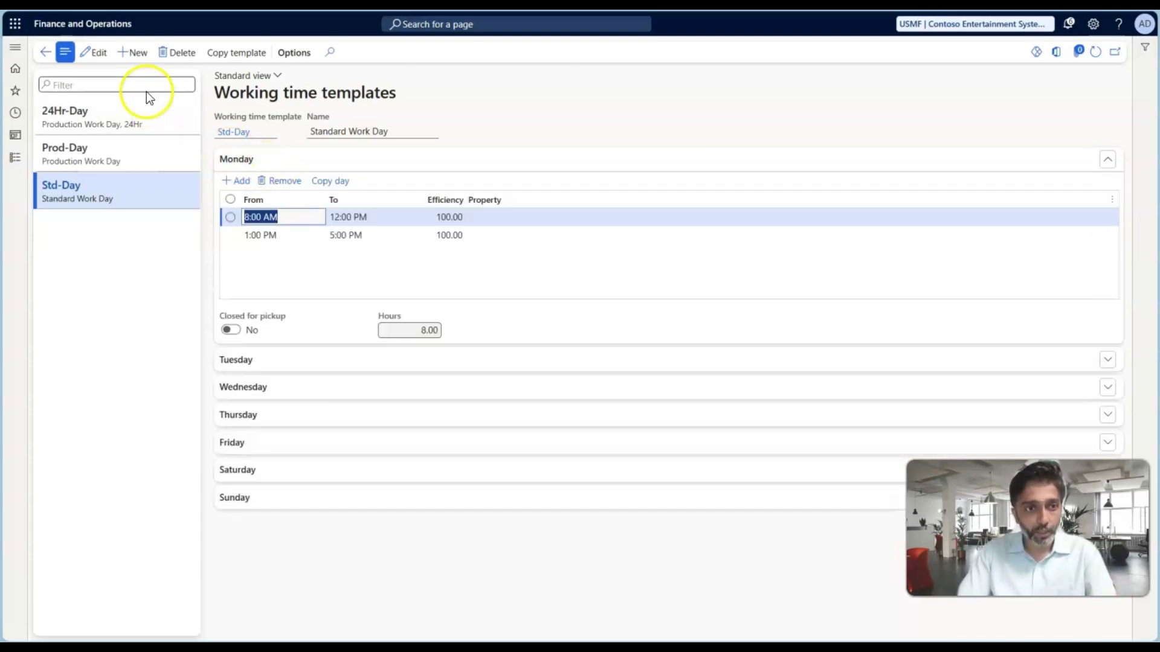
left_click(136, 53)
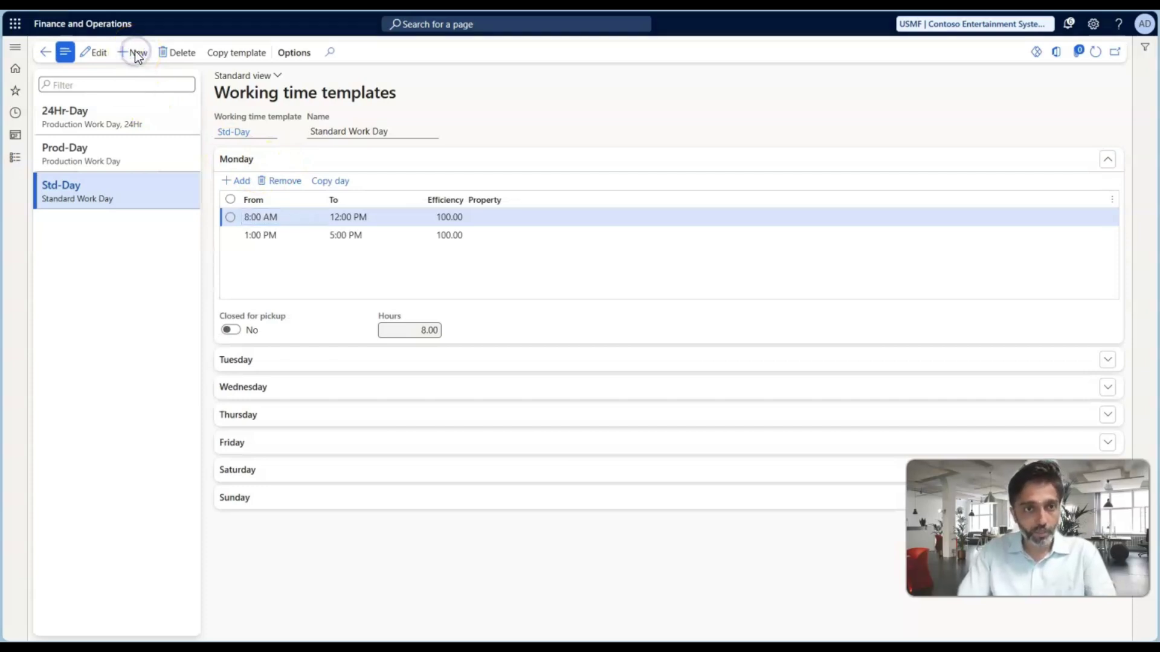
Step: Create template test WW named 'Test Work' and add a Monday working-time line
type("test WW")
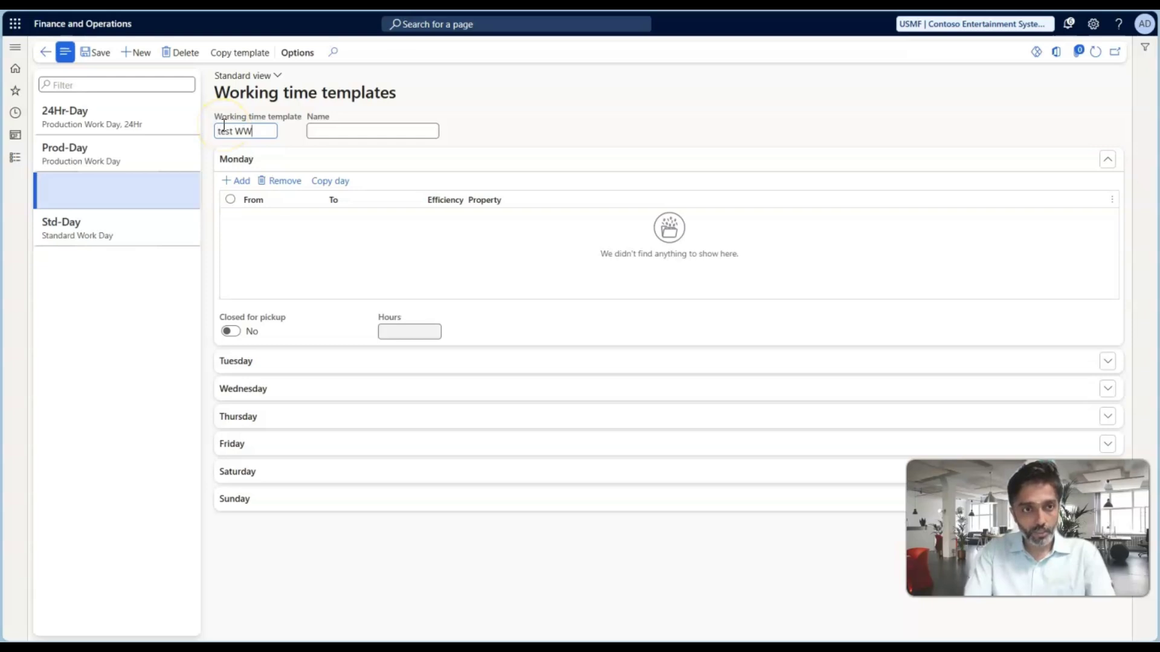
key("Tab")
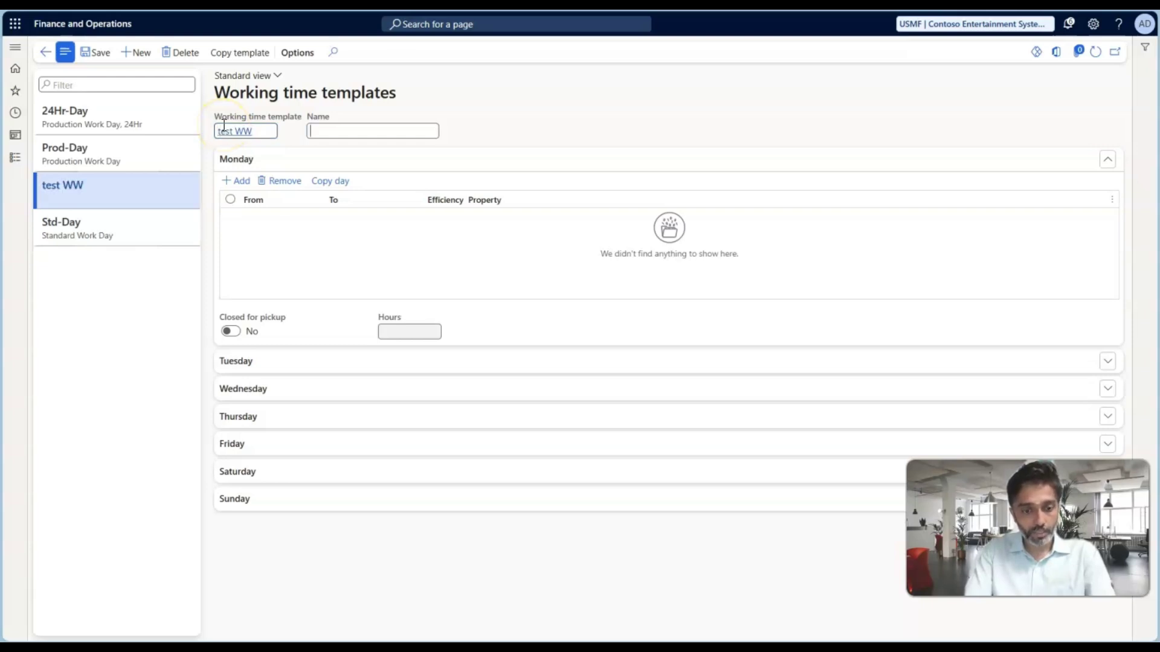
type("Test Work template")
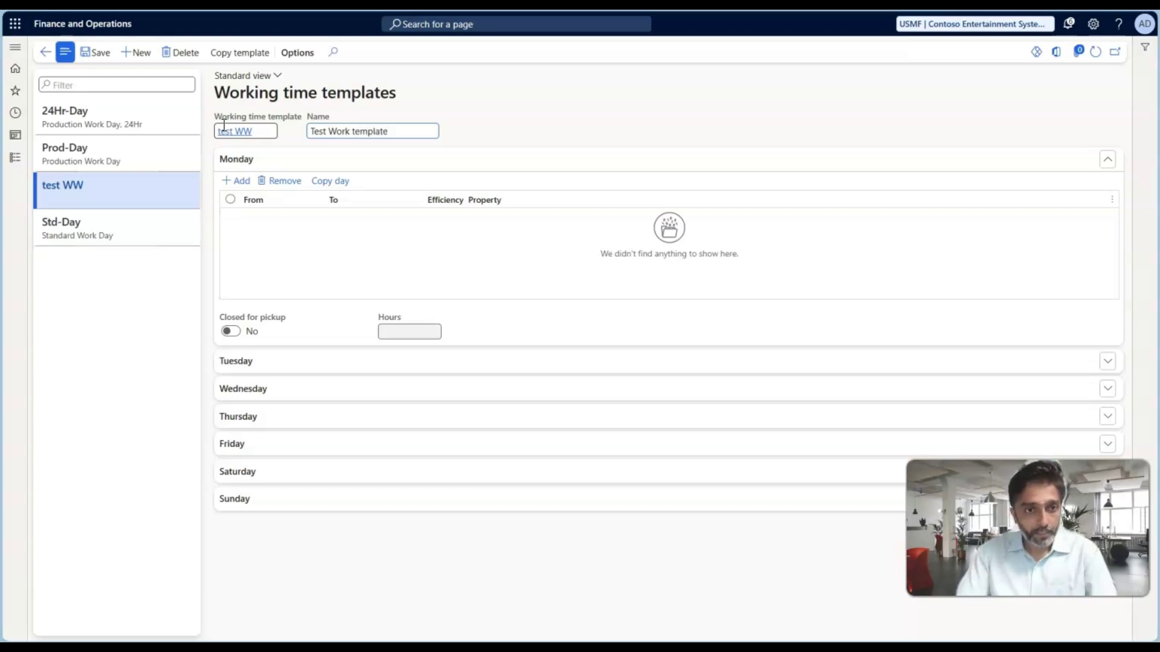
left_click(240, 184)
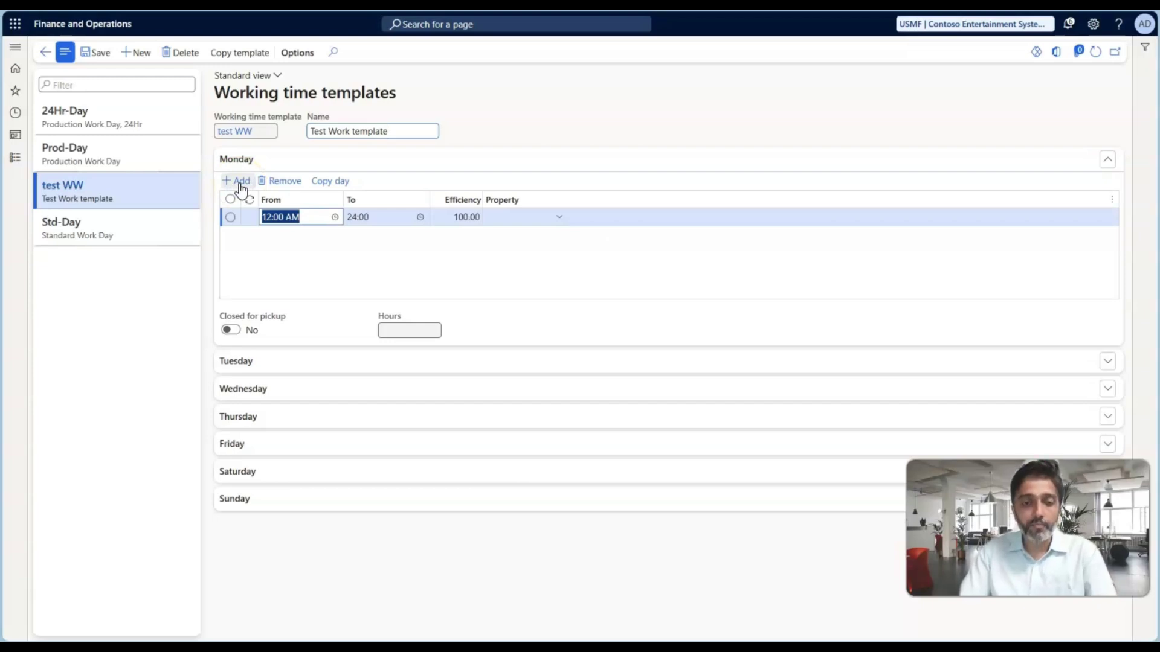
Step: Set the Monday line's start time to 8:00 AM
left_click(338, 238)
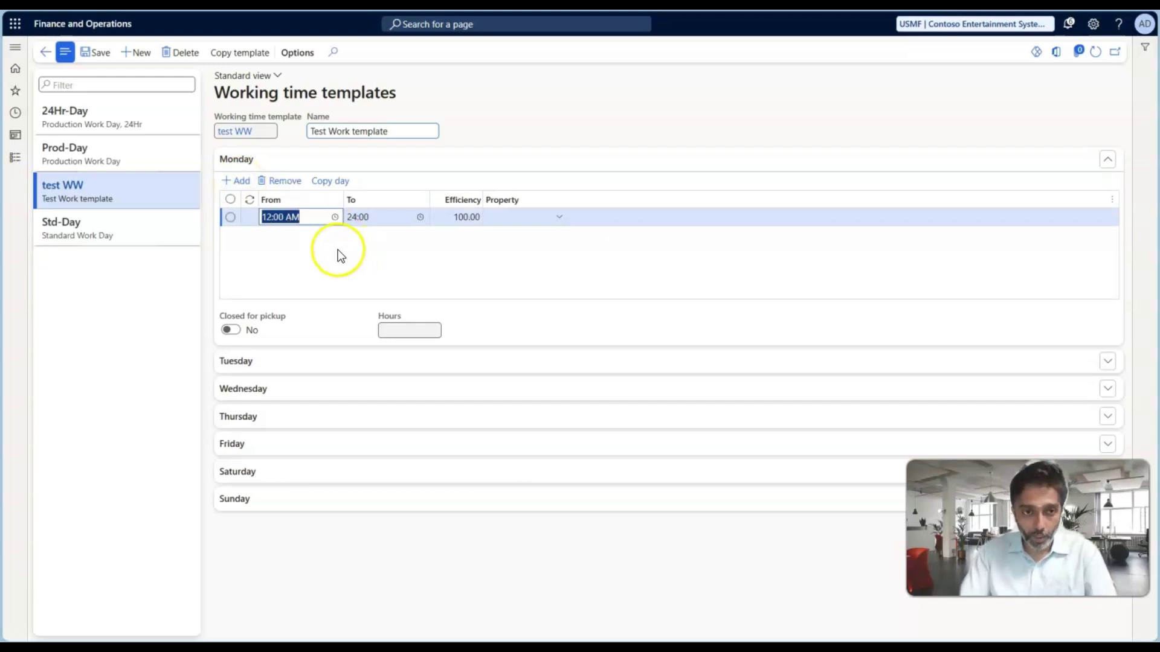
left_click(335, 219)
left_click(281, 235)
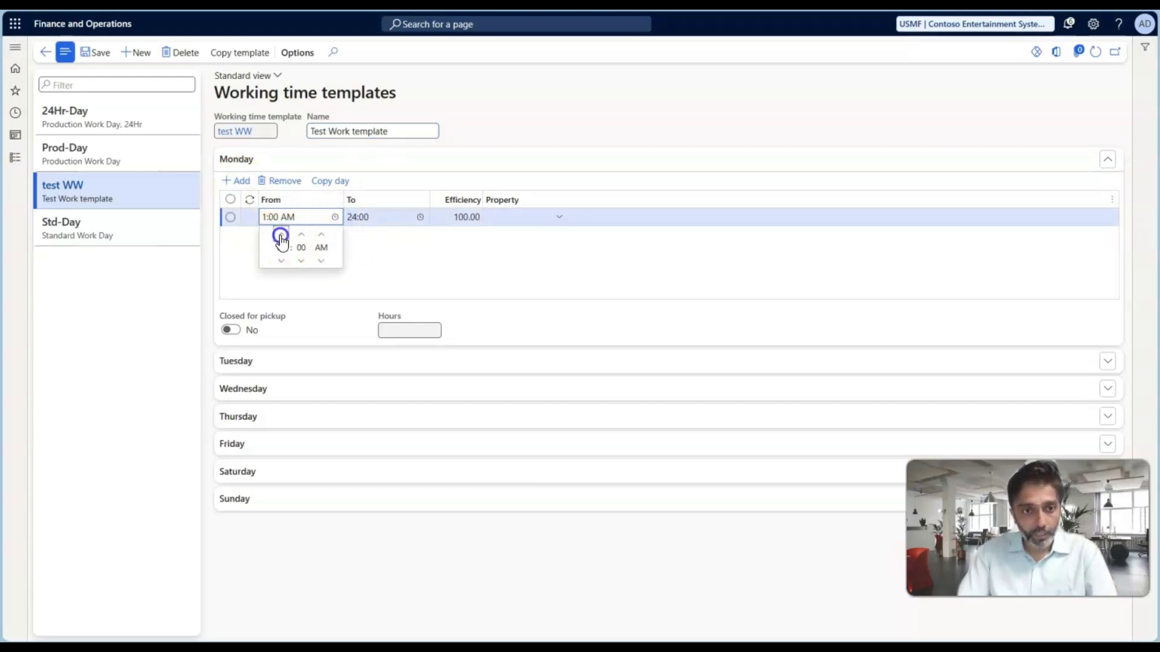
left_click(281, 235)
left_click(281, 235)
left_click(281, 235)
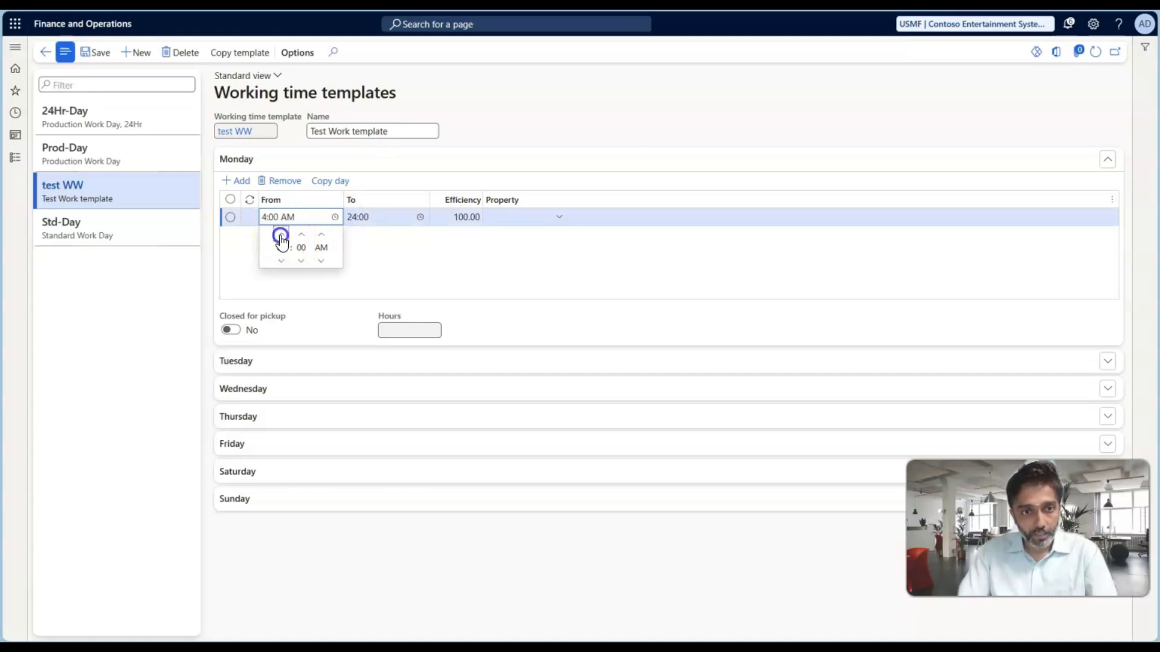
left_click(281, 235)
left_click(281, 235)
left_click(281, 235)
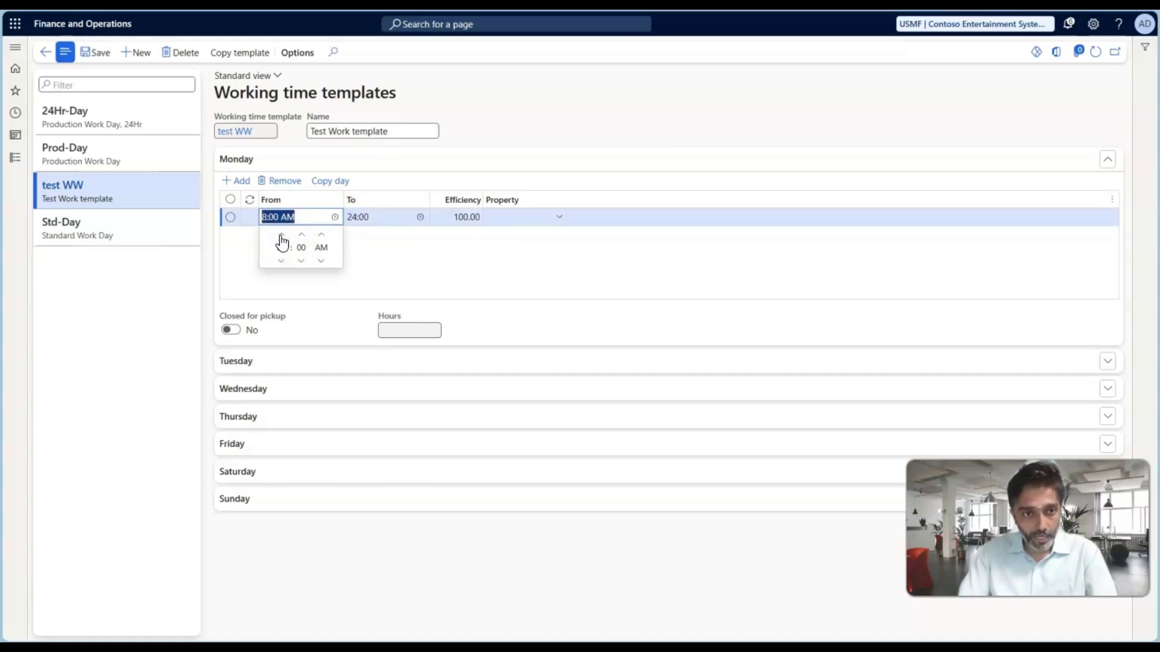
Step: Set the Monday line's end time to 8:00 PM
left_click(378, 218)
left_click(421, 217)
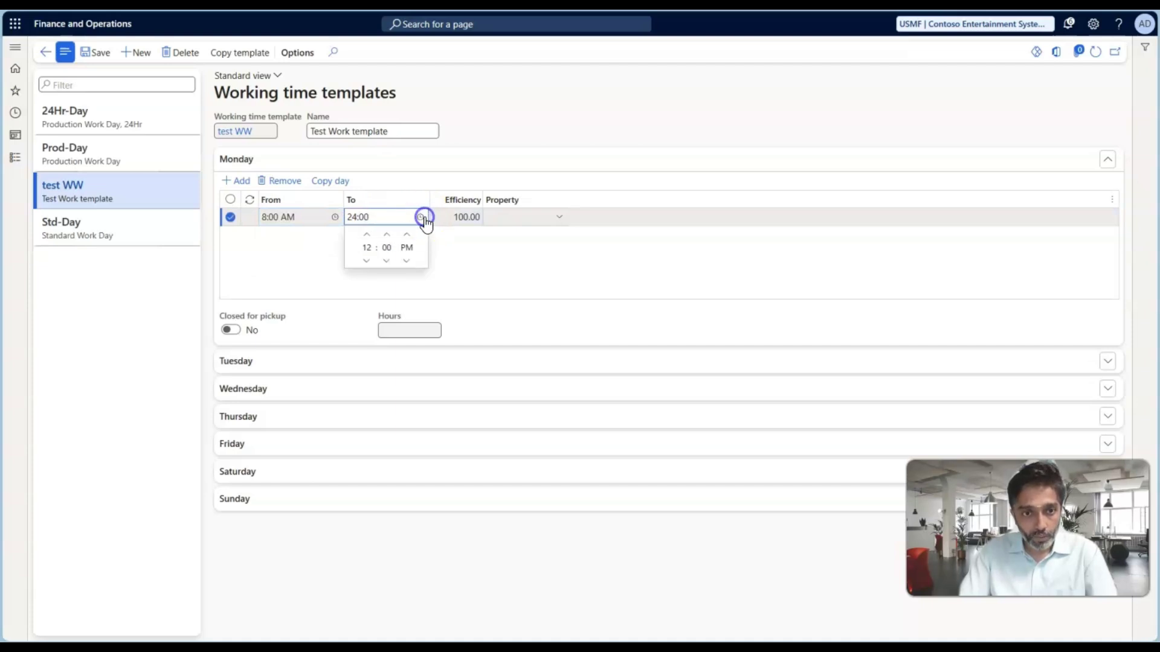
left_click(387, 261)
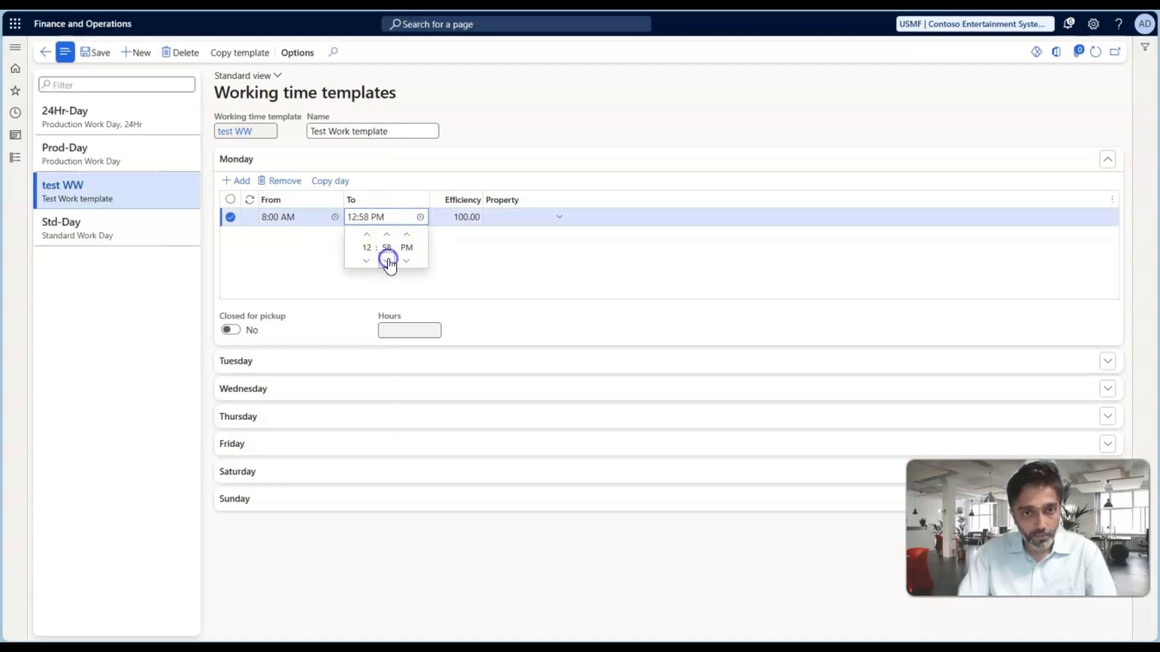
left_click(386, 260)
left_click(387, 261)
left_click(387, 260)
left_click(386, 261)
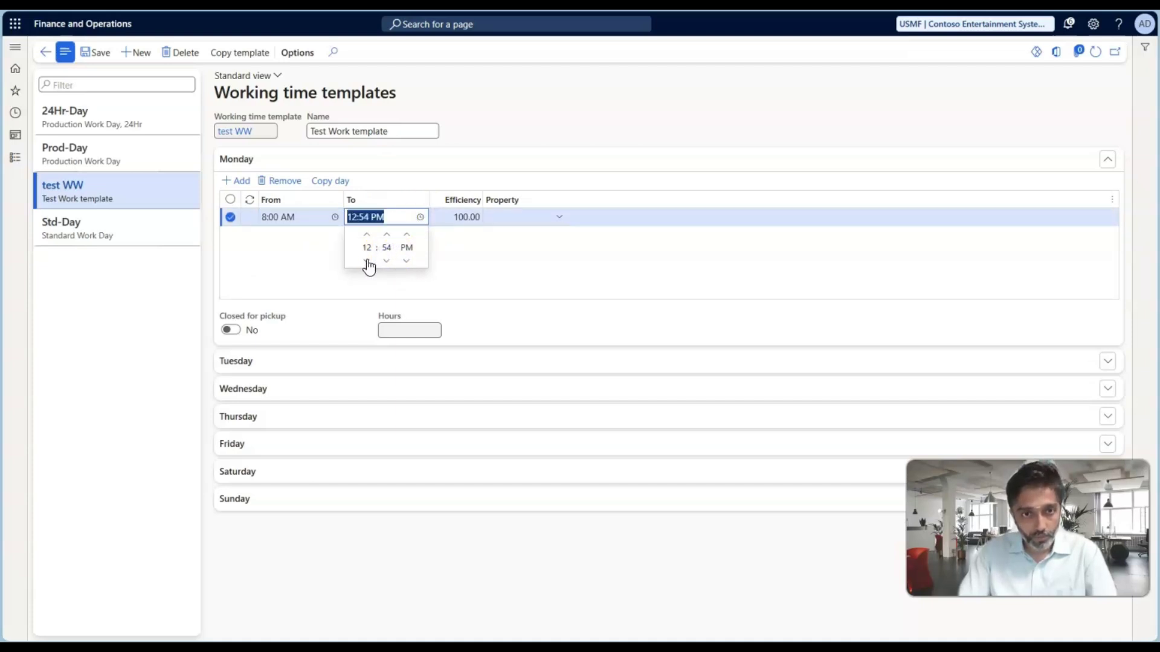
left_click(367, 261)
left_click(367, 261)
left_click(367, 261)
left_click(367, 260)
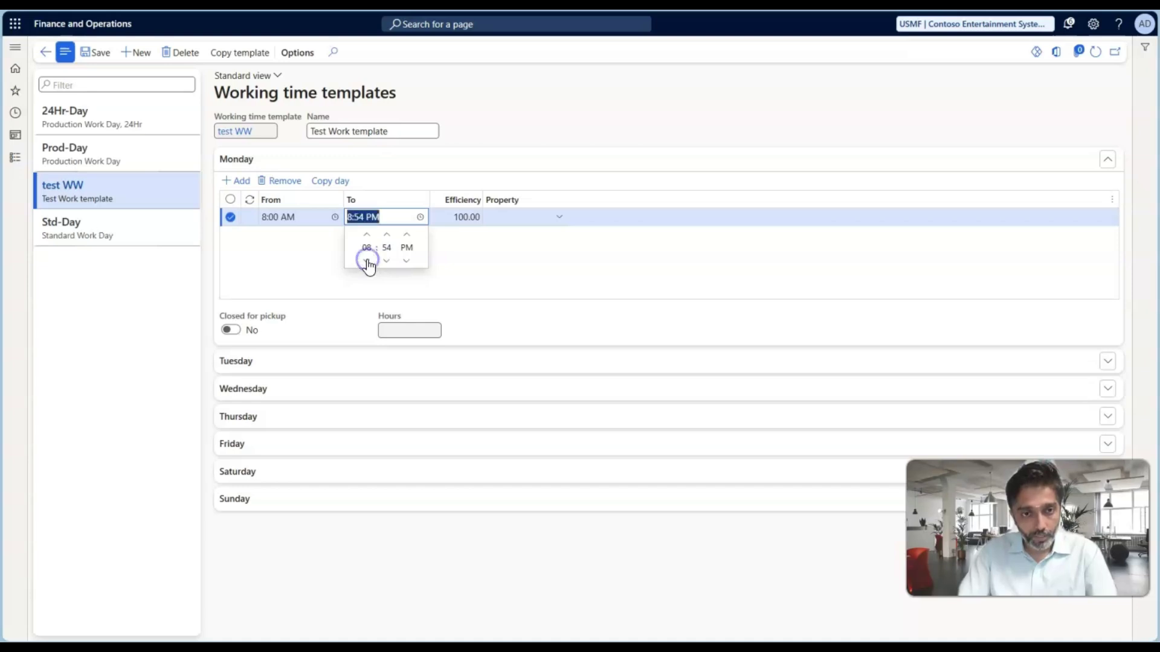
left_click(387, 235)
left_click(387, 235)
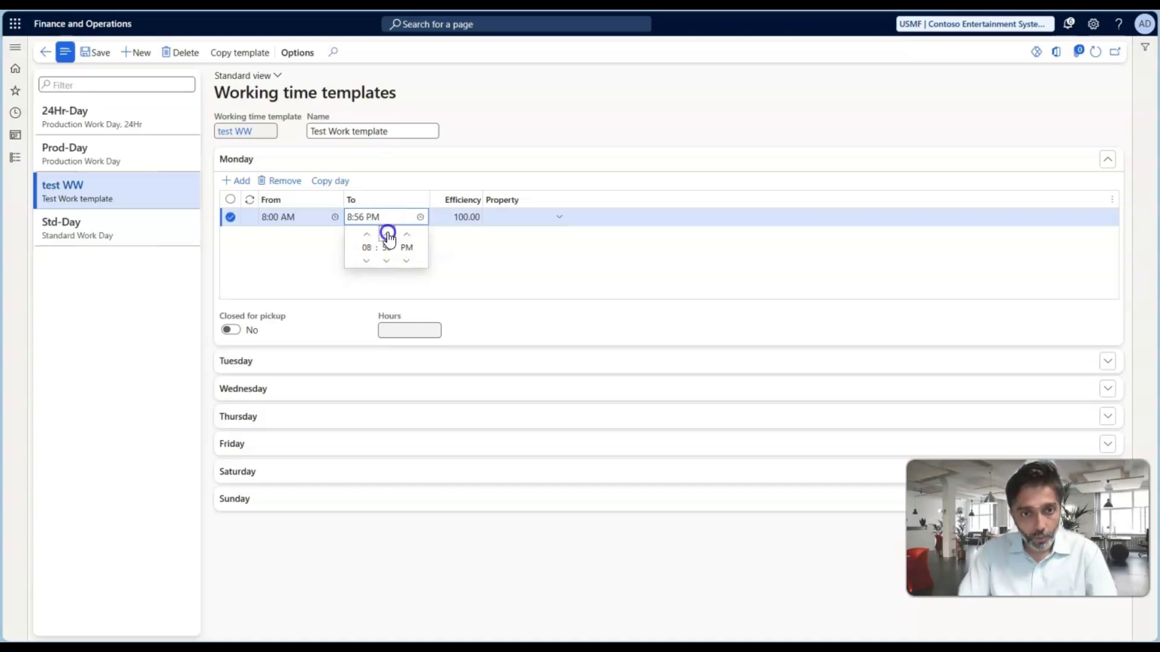
left_click(386, 235)
left_click(387, 235)
left_click(386, 235)
left_click(387, 235)
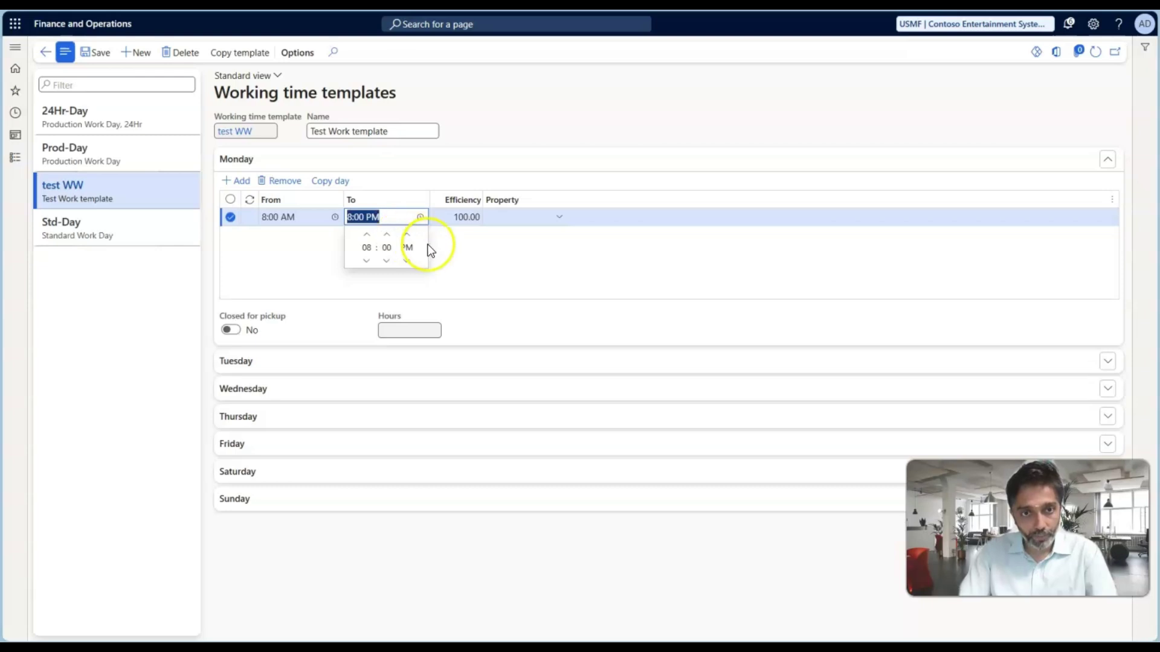
left_click(453, 256)
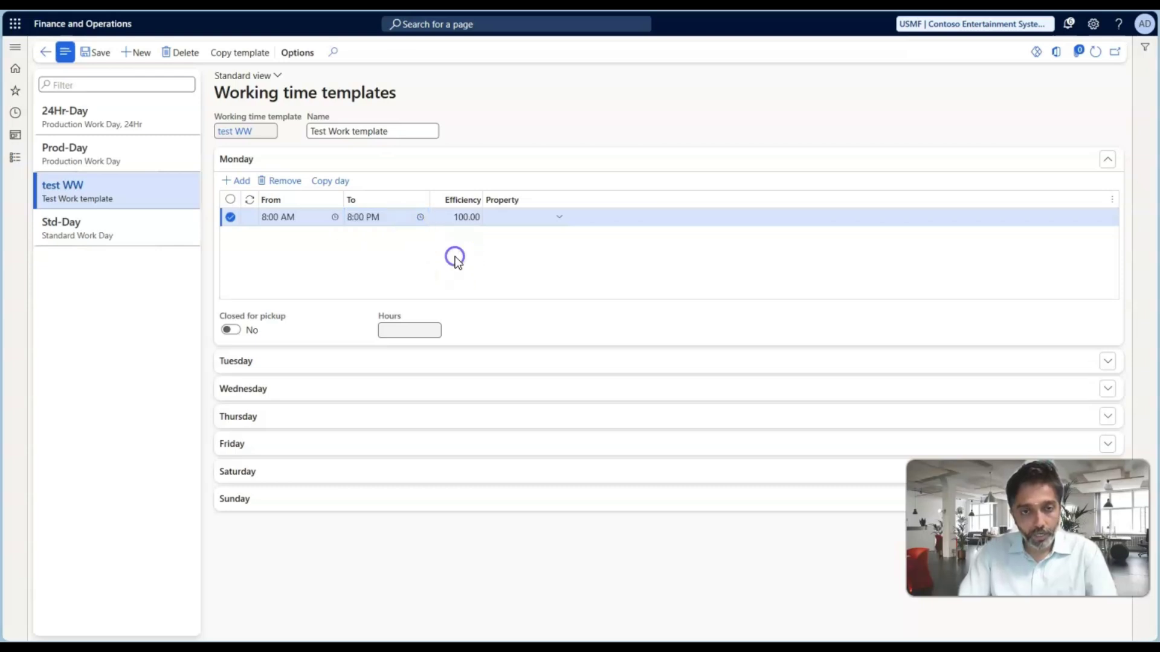
Step: Save Monday's 12-hour line, then copy Monday's 8:00 AM–8:00 PM schedule to Tuesday
left_click(100, 55)
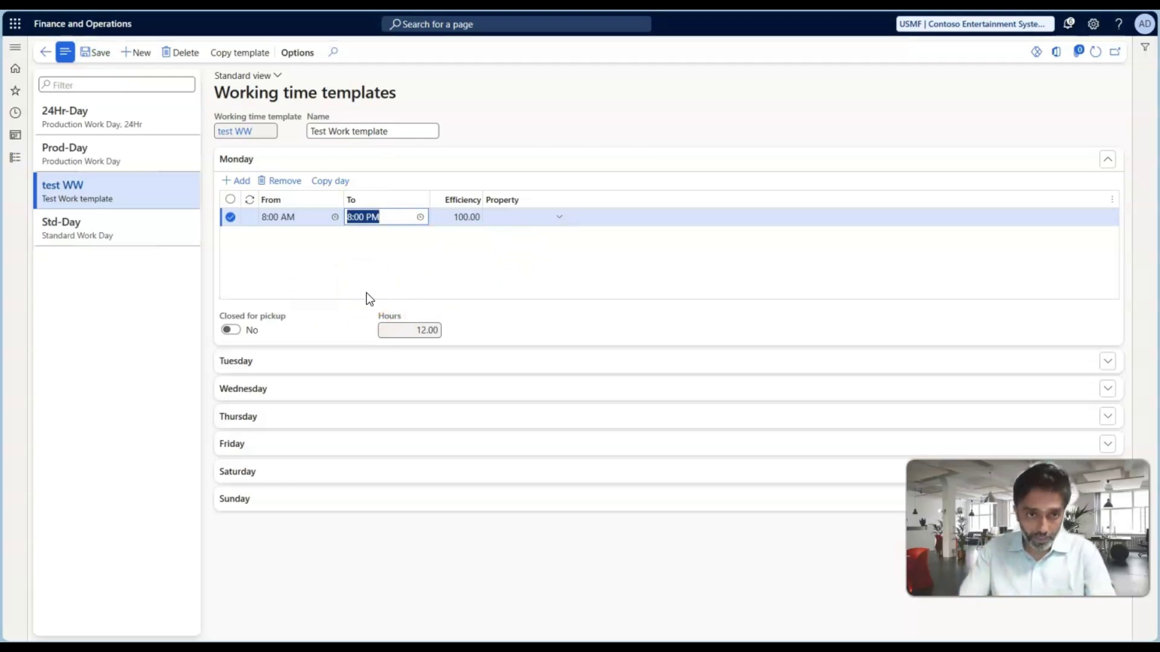
left_click(248, 365)
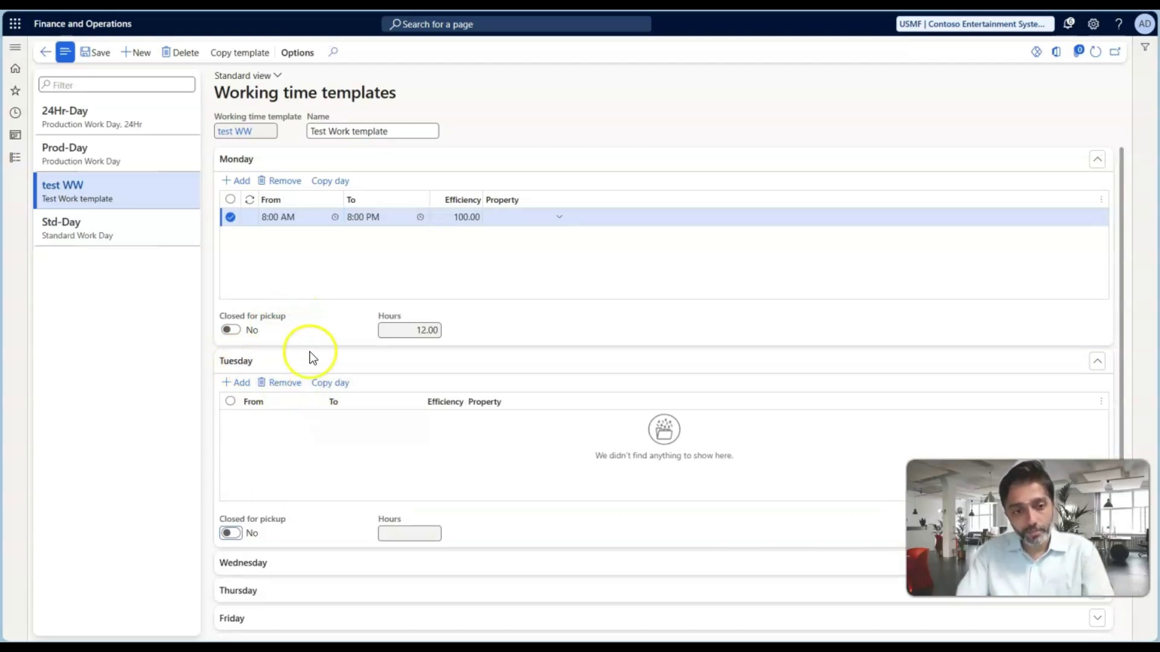
left_click(325, 384)
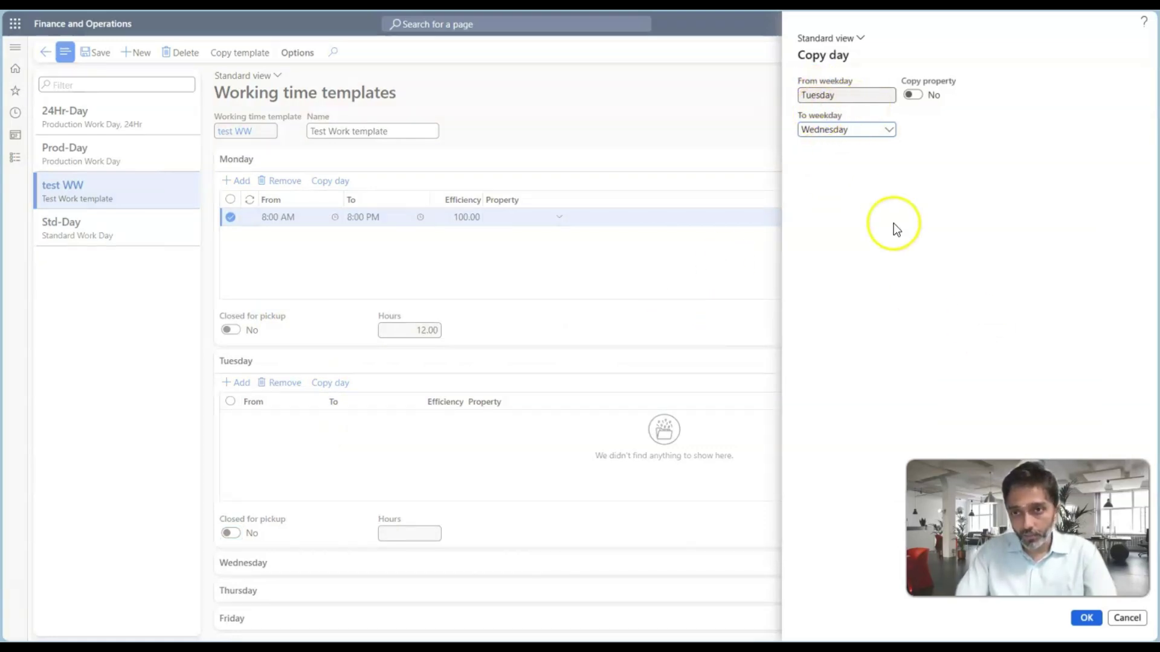
left_click(1128, 622)
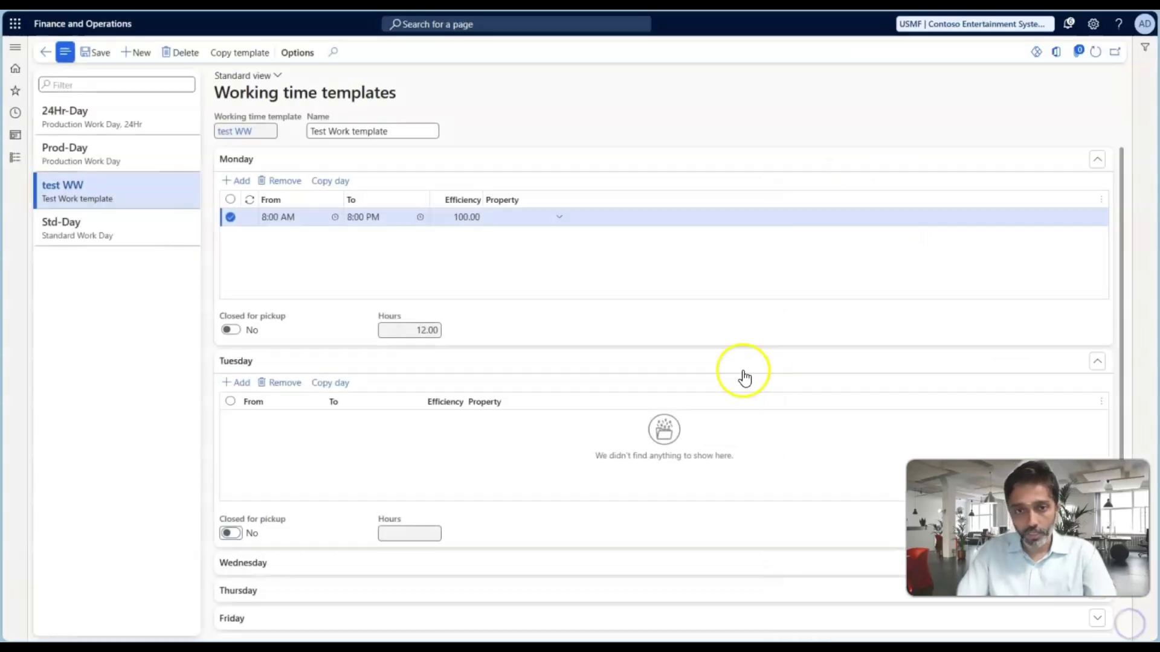
left_click(330, 181)
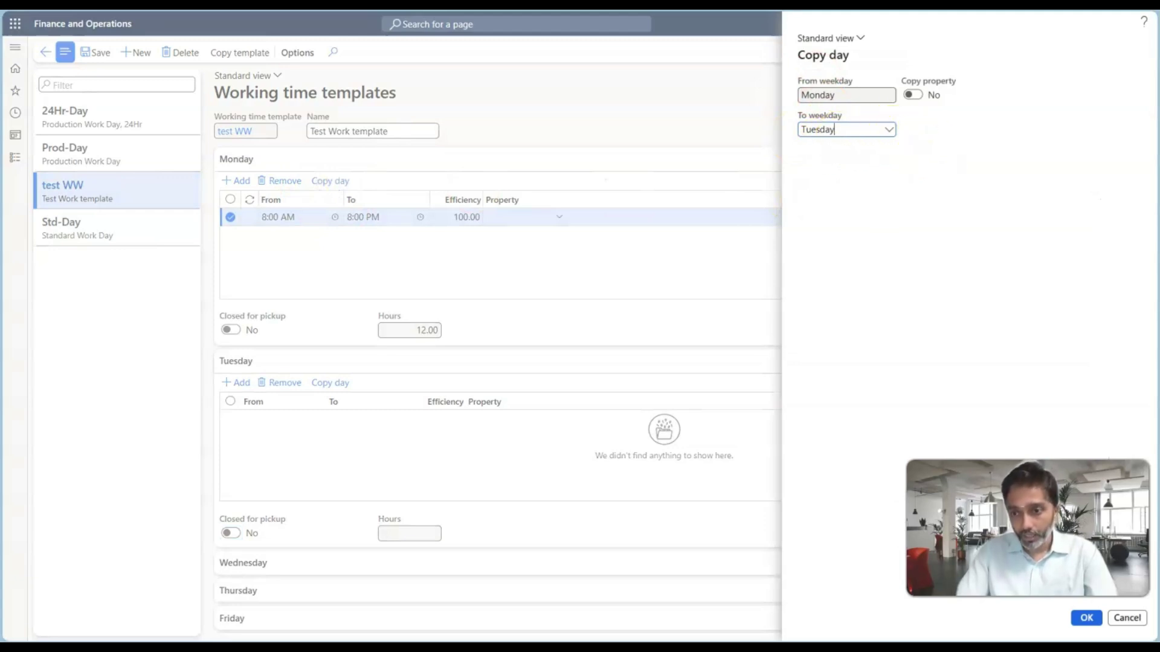
left_click(1086, 618)
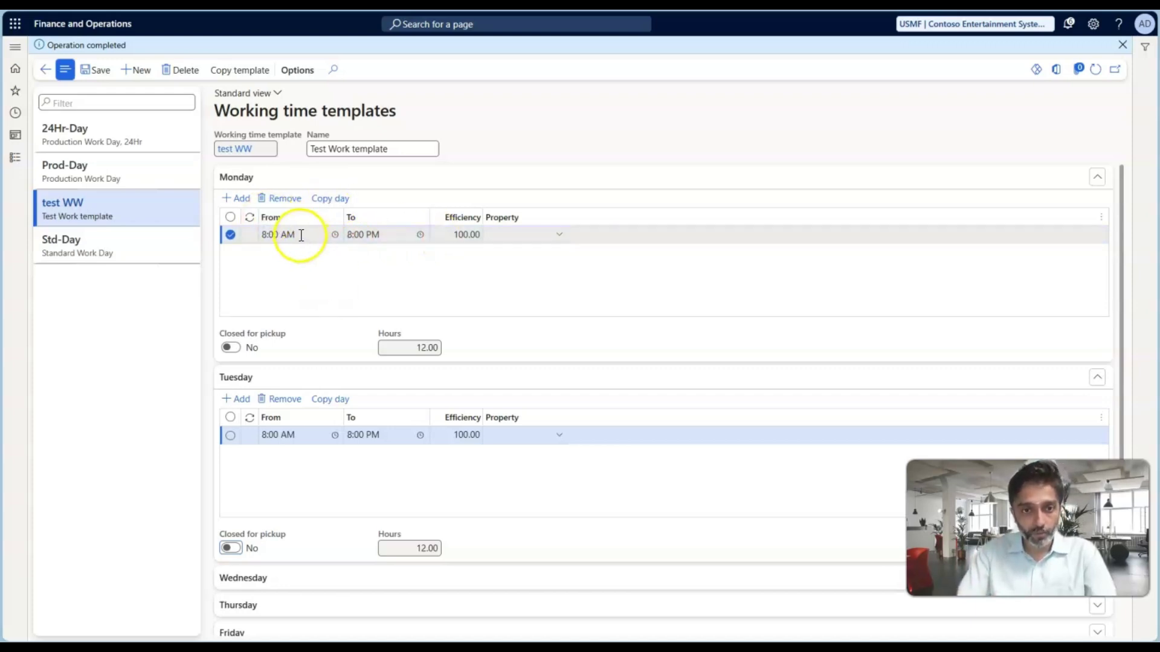
Step: Expand Wednesday and Thursday, then set Wednesday to Closed for pickup and save
scroll(345, 459, "down", 1)
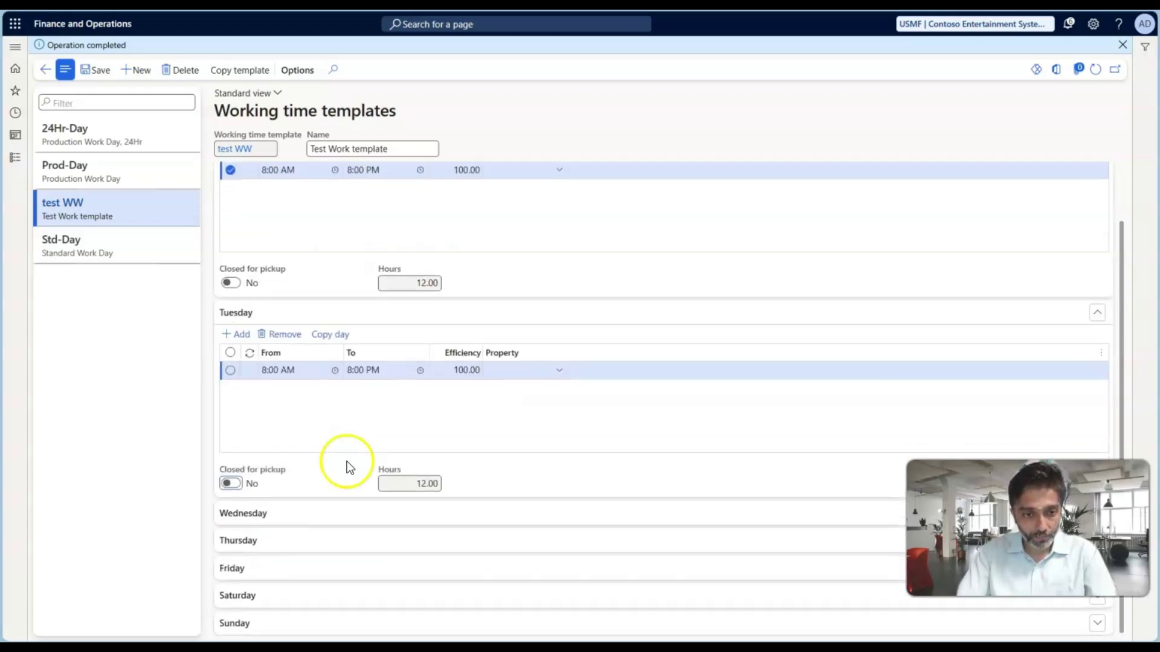
left_click(295, 515)
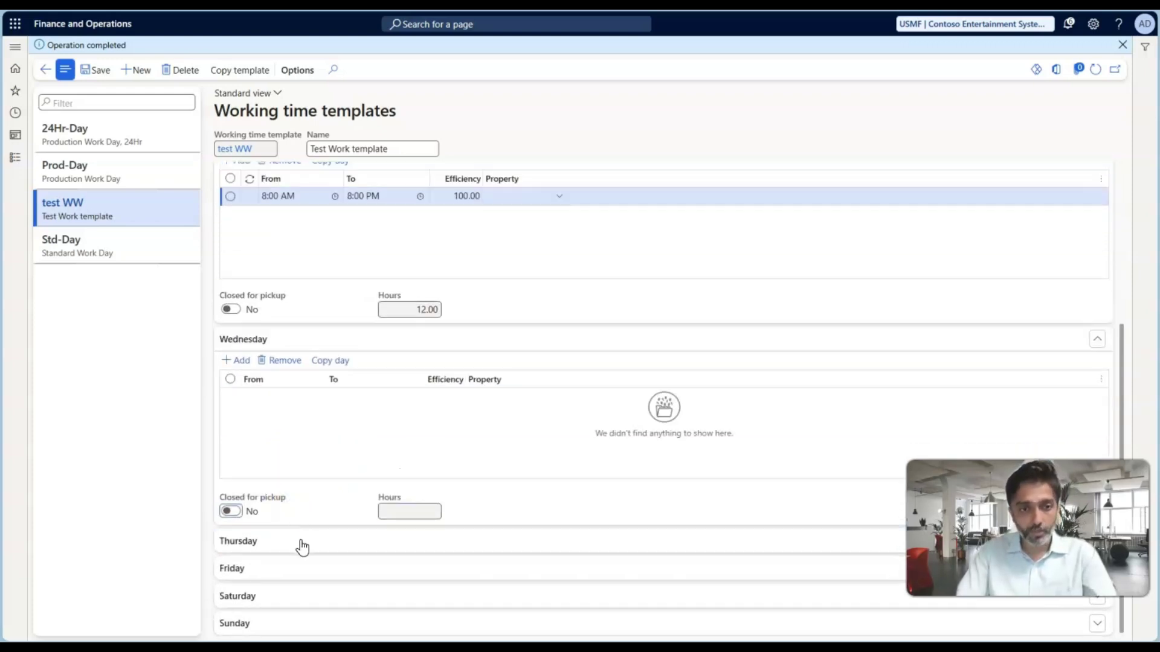
left_click(302, 543)
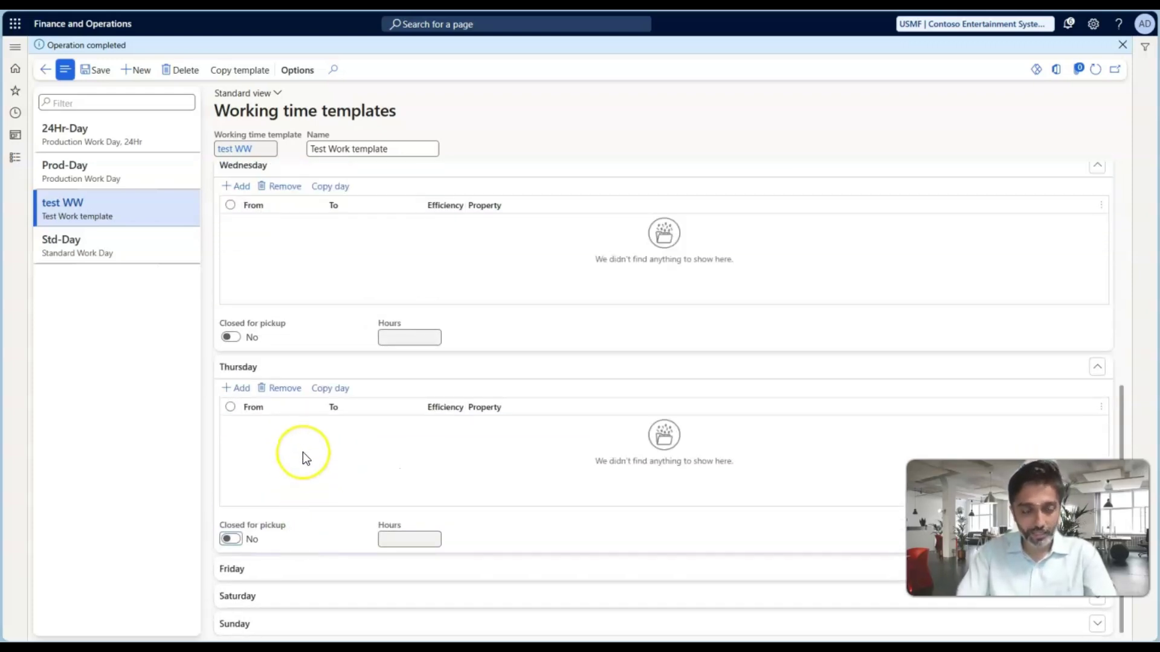
scroll(302, 453, "up", 4)
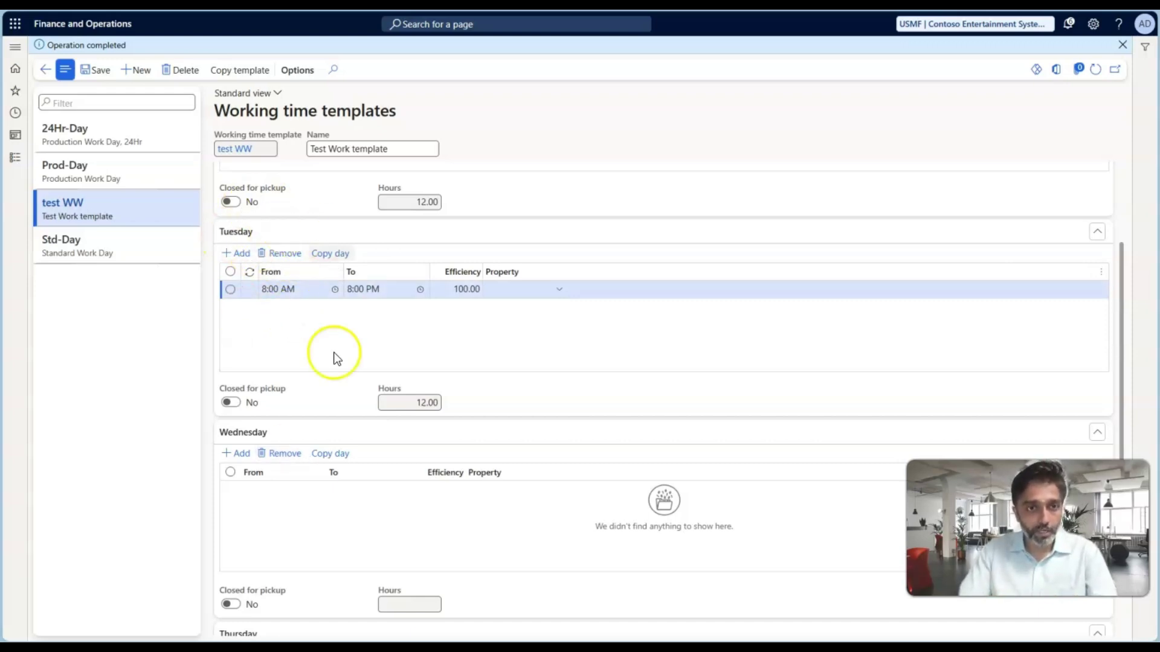
scroll(341, 387, "down", 3)
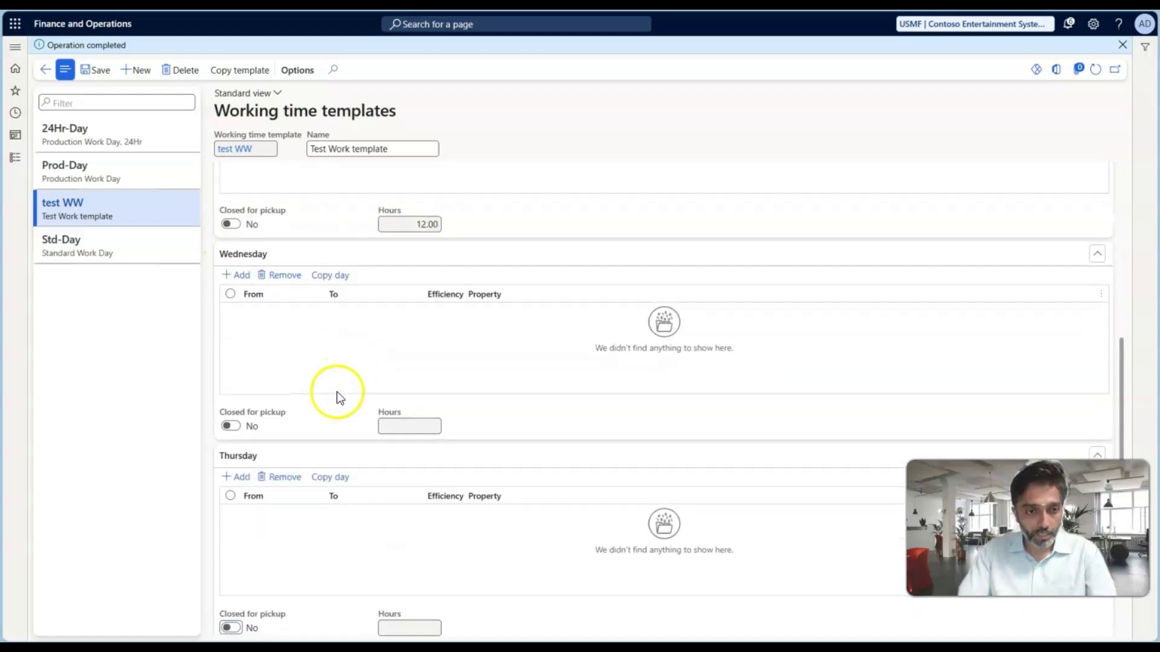
left_click(231, 426)
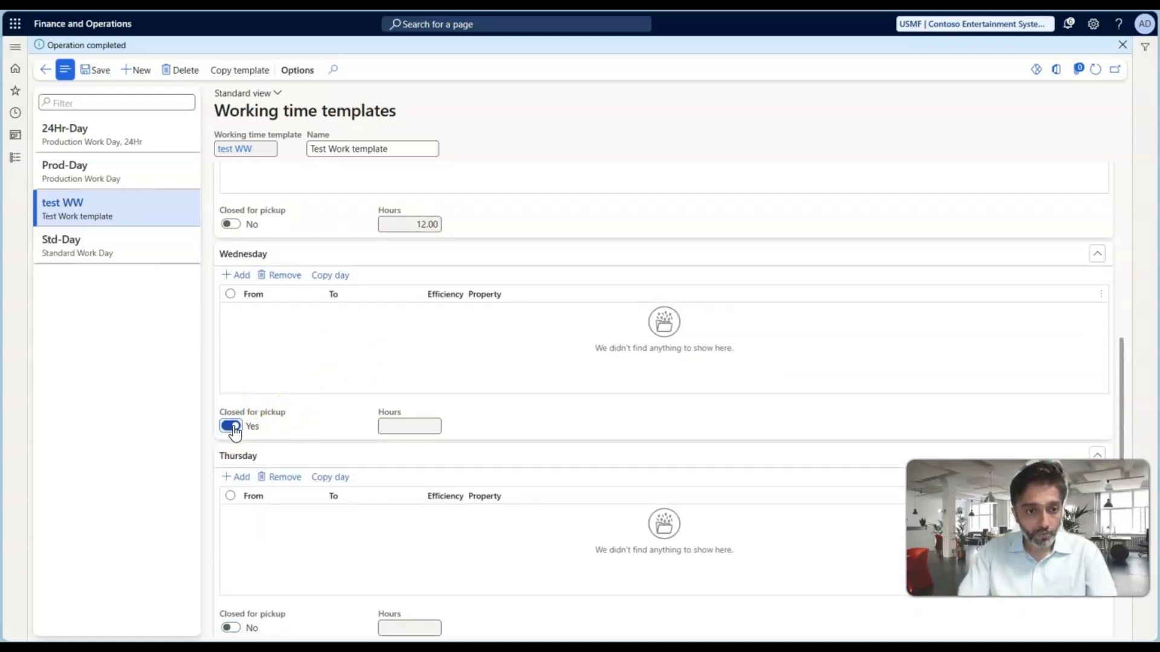
left_click(251, 415)
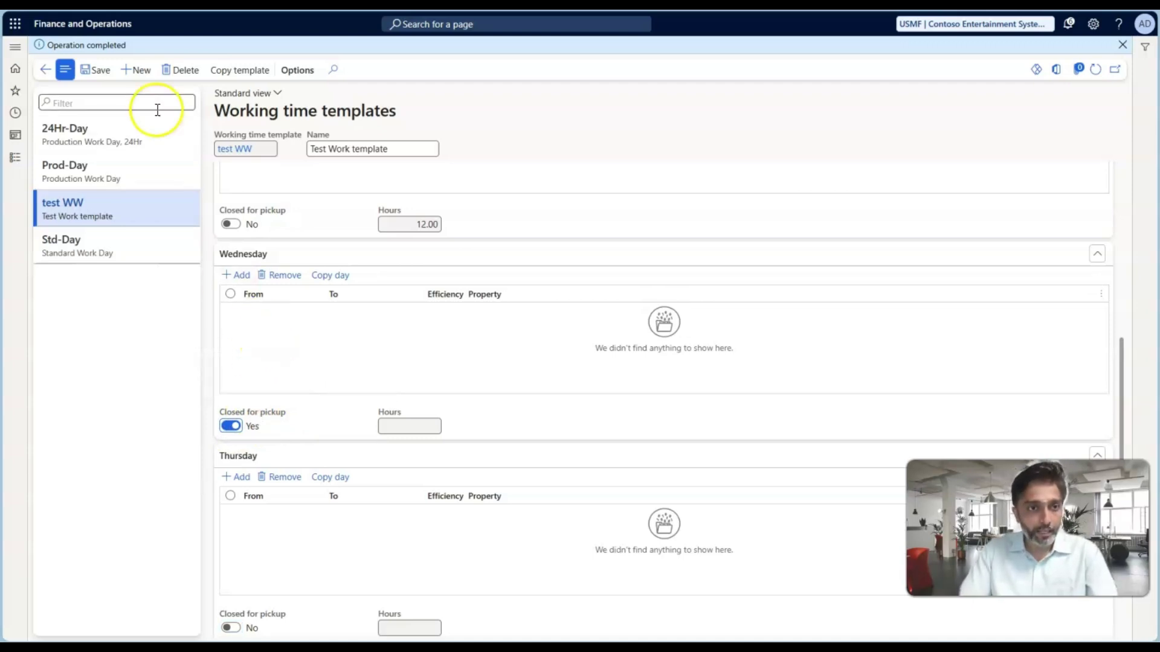
left_click(95, 69)
Step: Filter the working time calendars list to Test Calen and open its Working times page
left_click(15, 157)
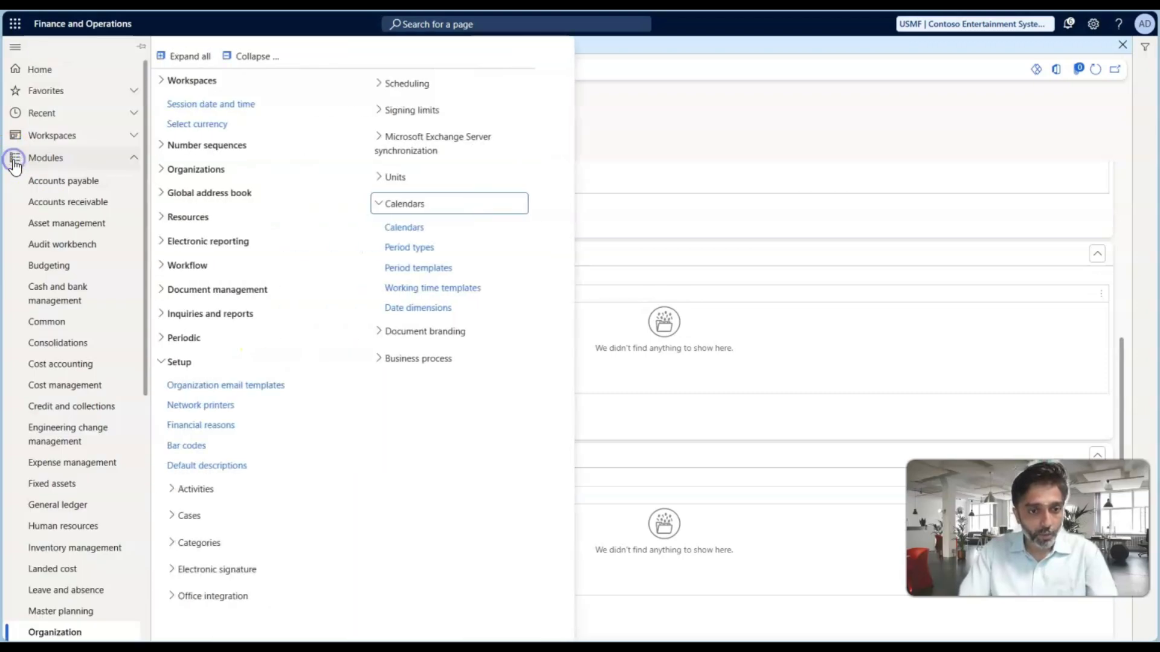
left_click(398, 230)
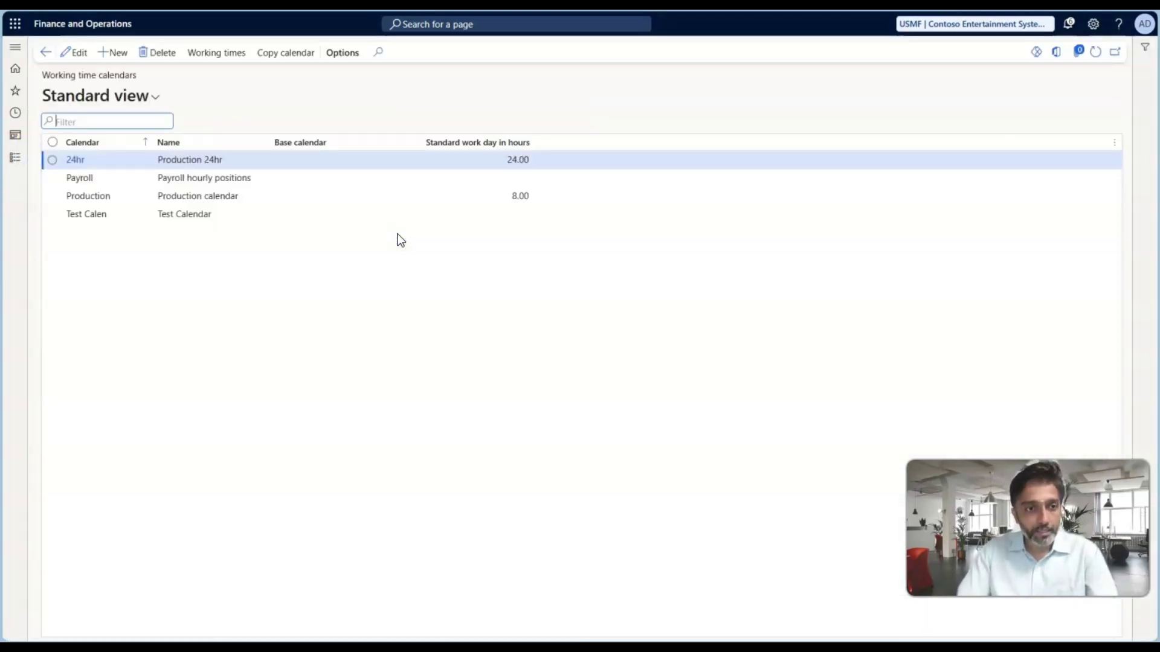
left_click(145, 218)
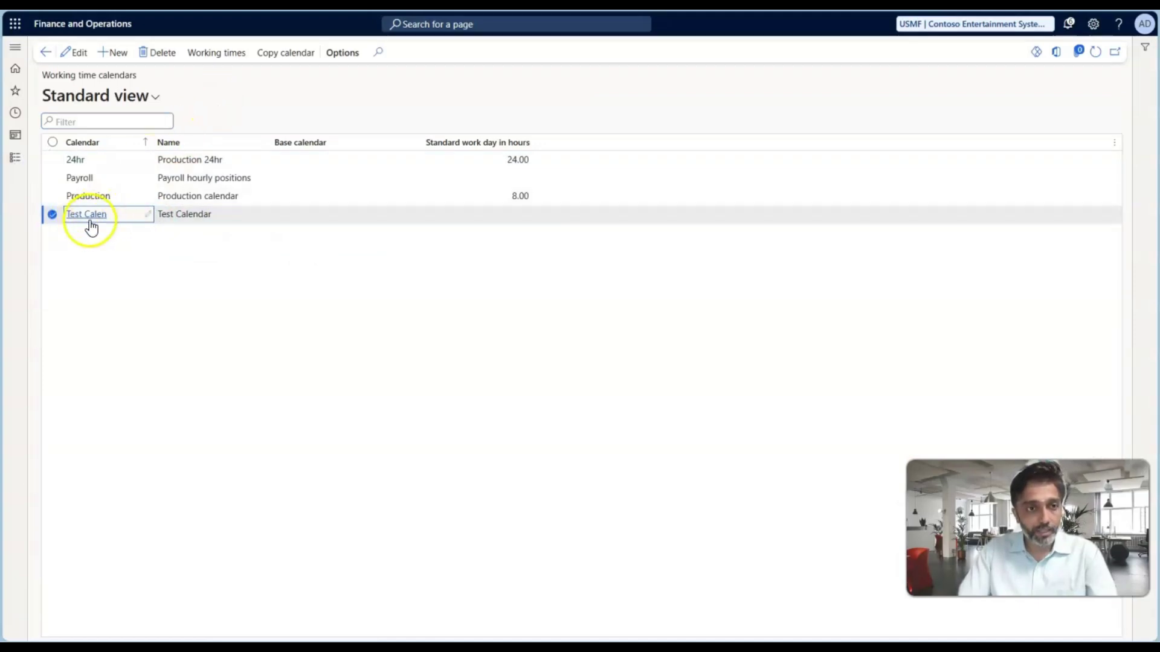
key("alt+F3")
left_click(191, 78)
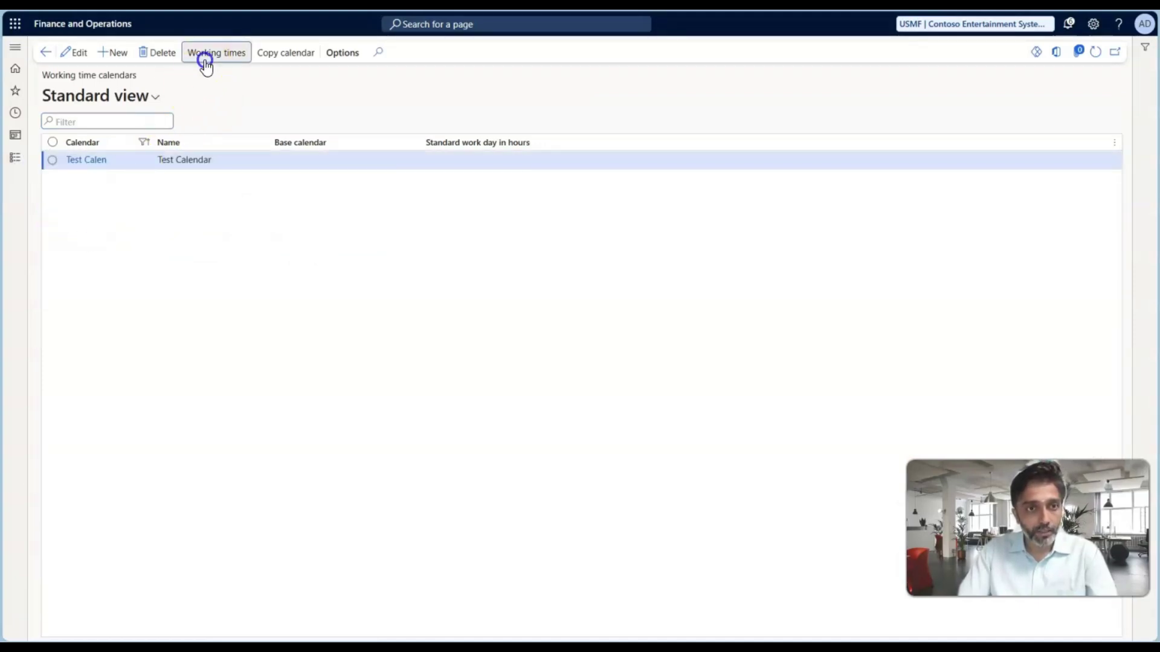
left_click(205, 62)
left_click(167, 241)
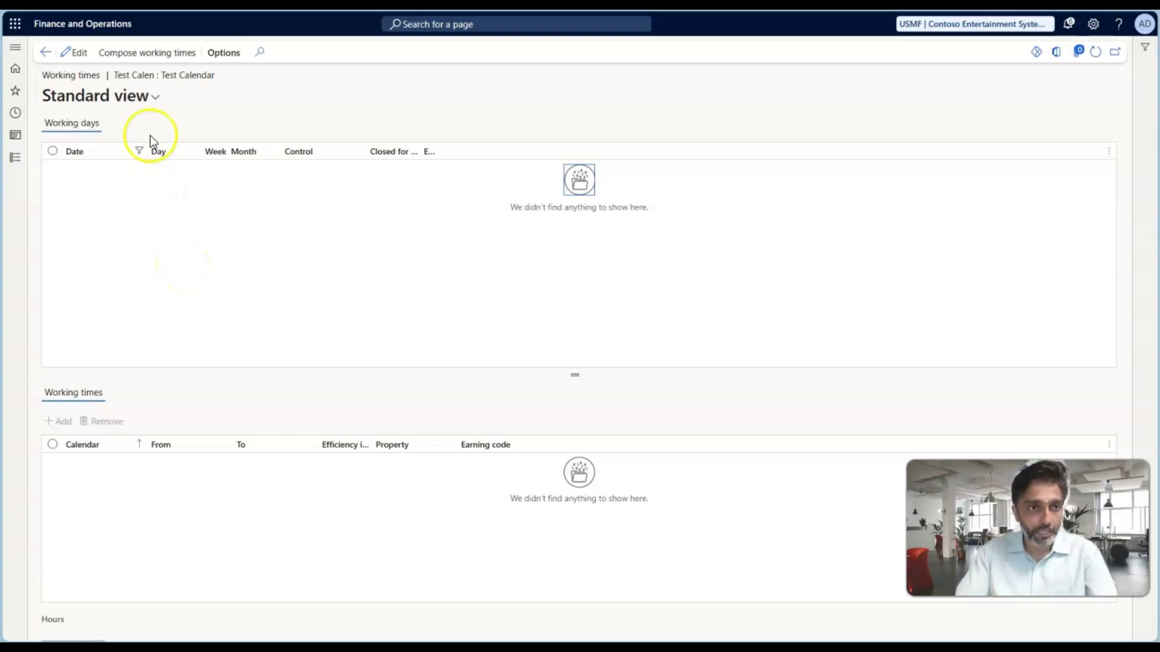
Step: Compose Test Calen's working times from template test WW for 3/26/2025–3/26/2026
left_click(125, 54)
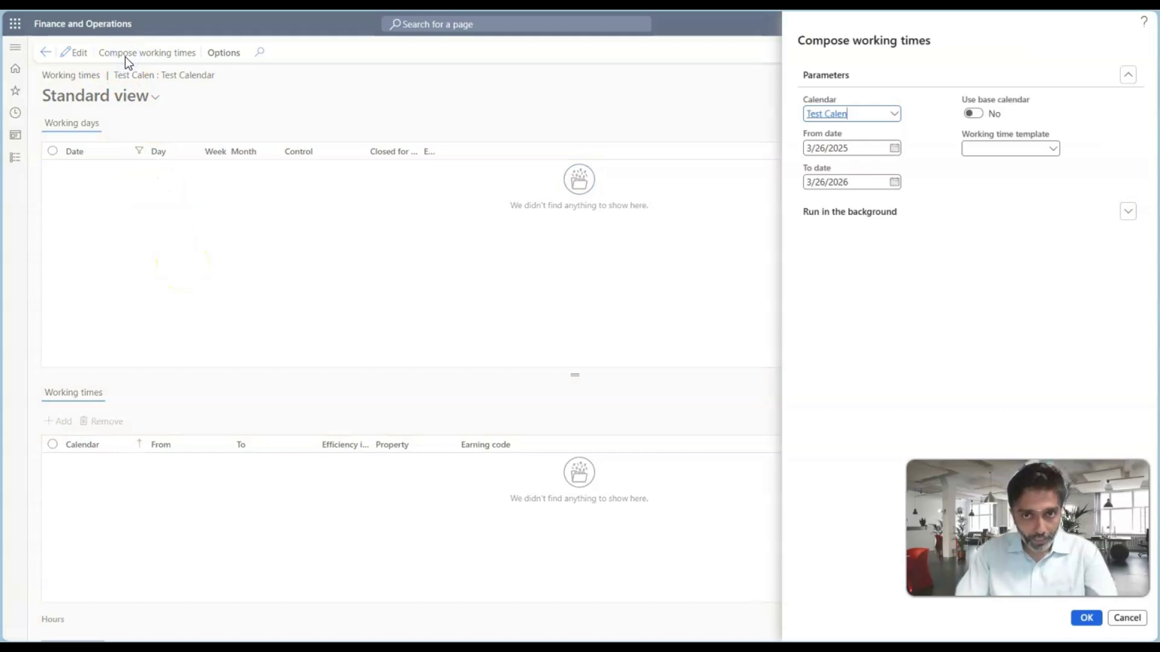
left_click(894, 114)
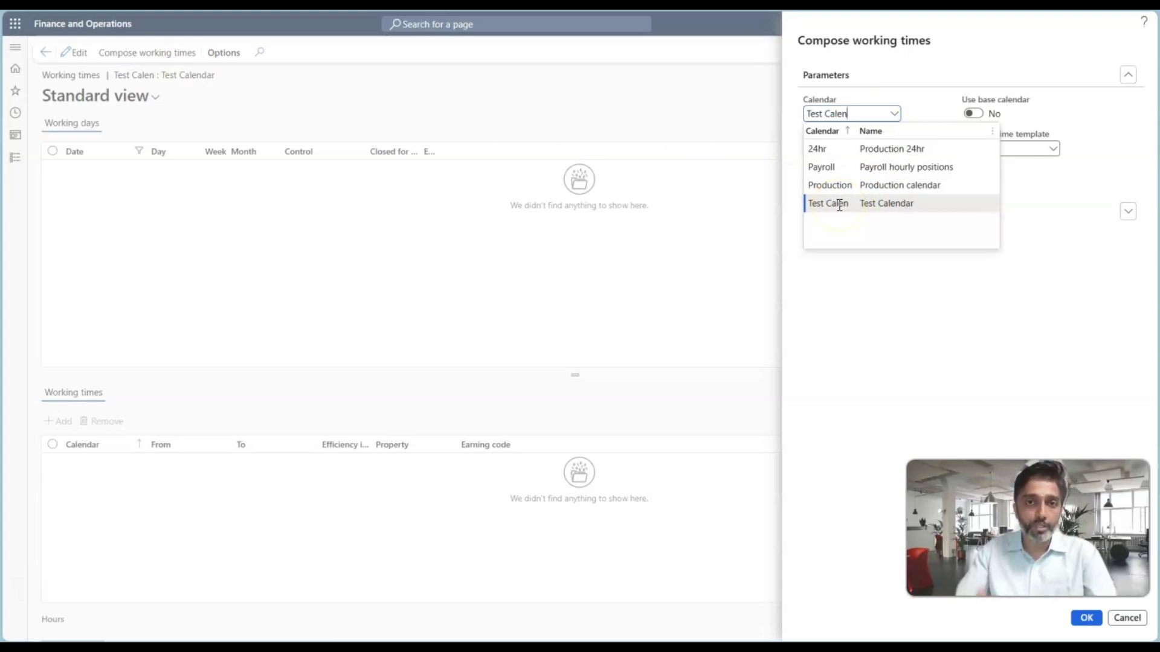
left_click(838, 205)
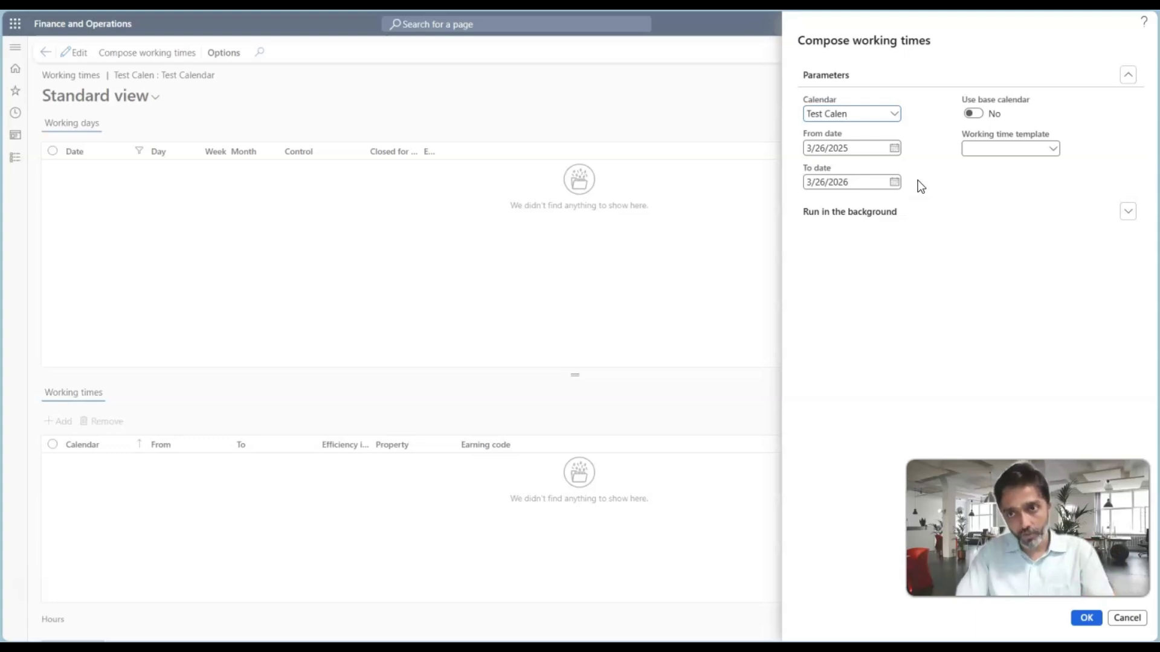
left_click(1052, 150)
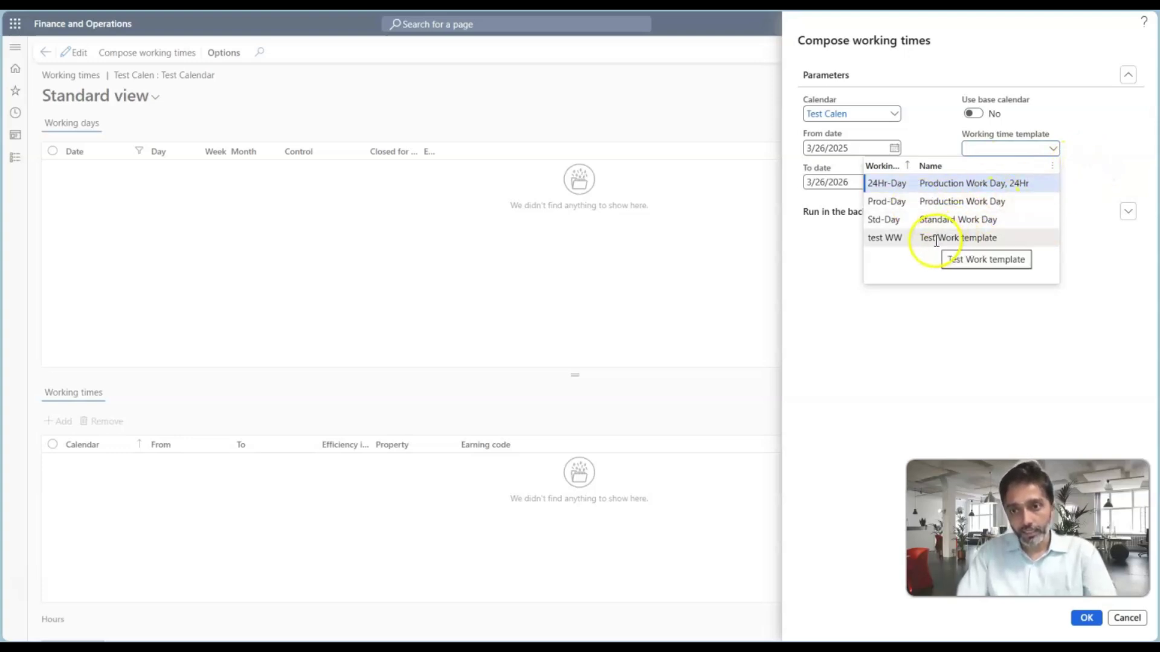
left_click(886, 240)
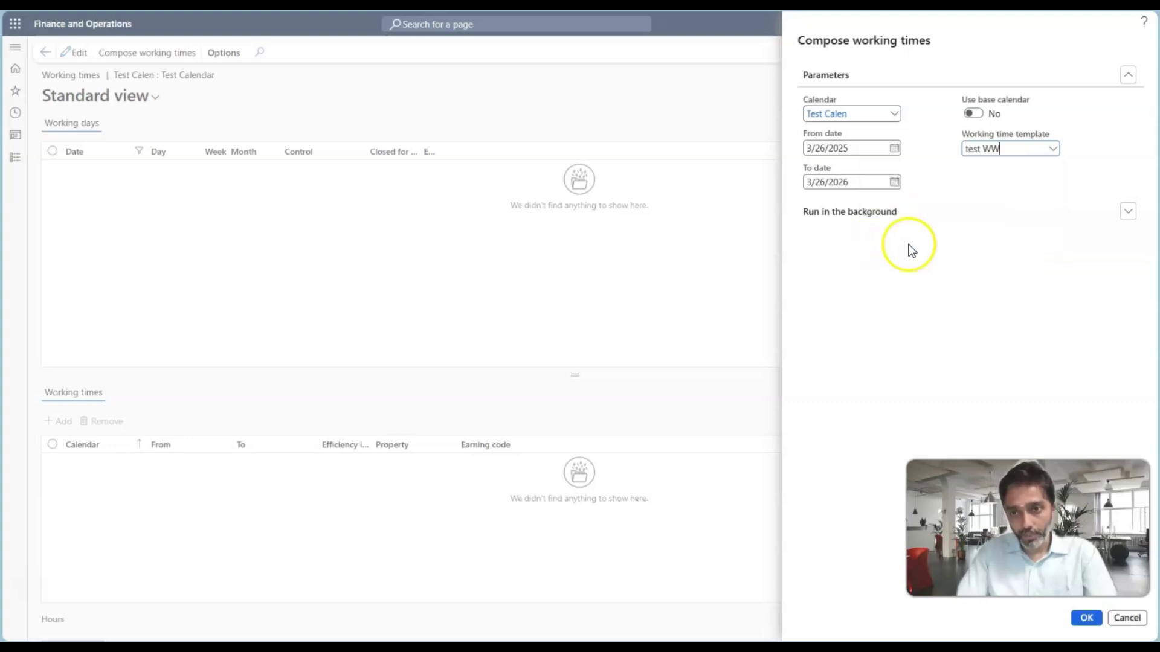
left_click(1086, 616)
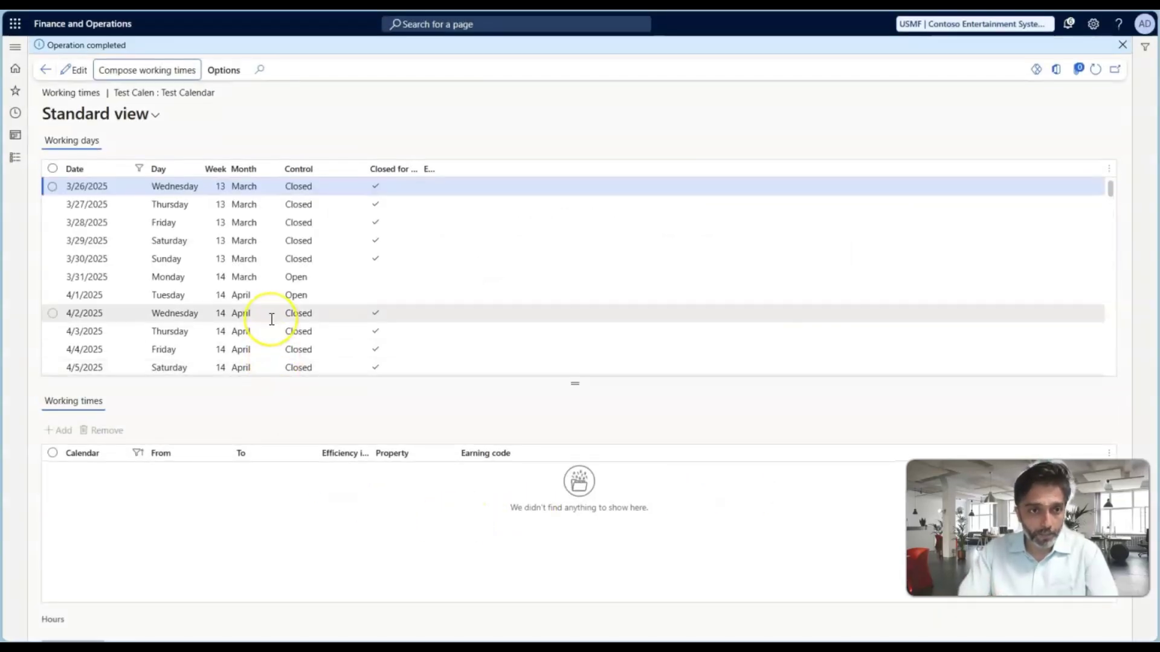
Step: Check the 8:00 AM–8:00 PM, 12.00-hour working times for Monday 3/31 and Tuesday 4/1/2025
scroll(282, 284, "down", 1)
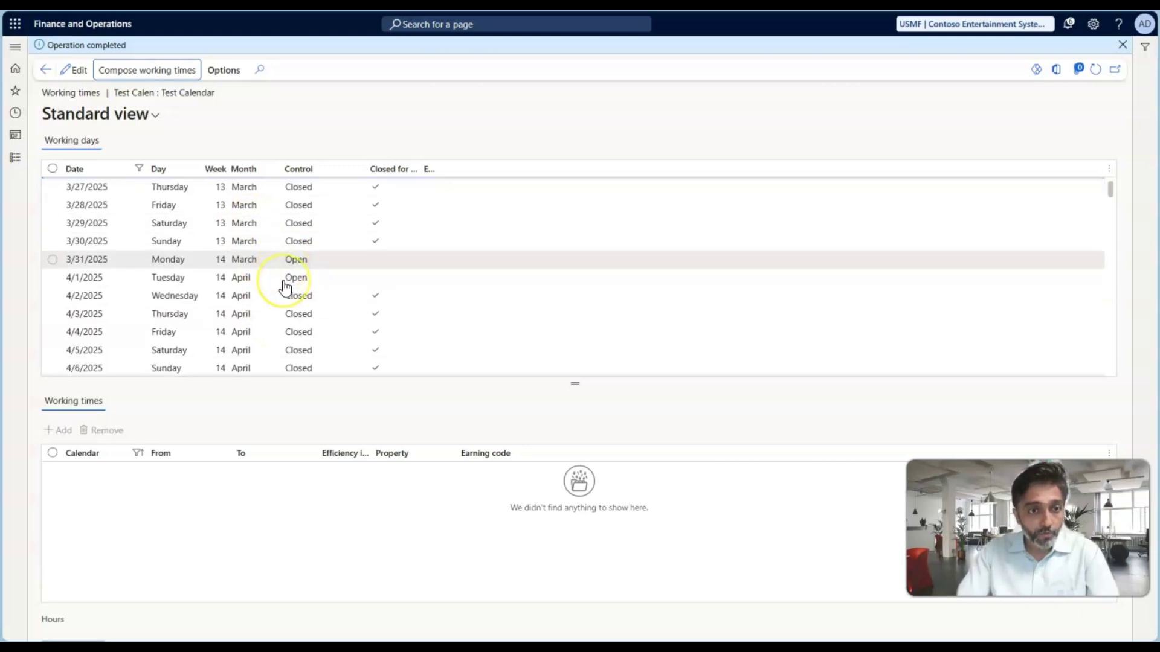
scroll(286, 284, "down", 2)
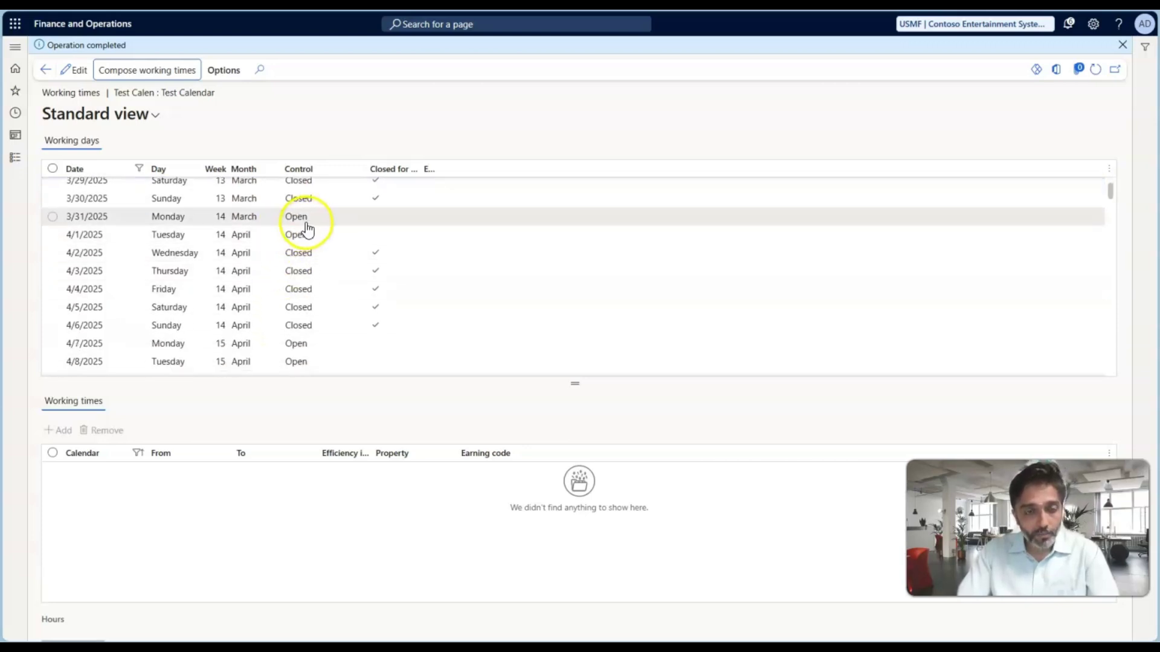
left_click(306, 223)
scroll(309, 236, "up", 4)
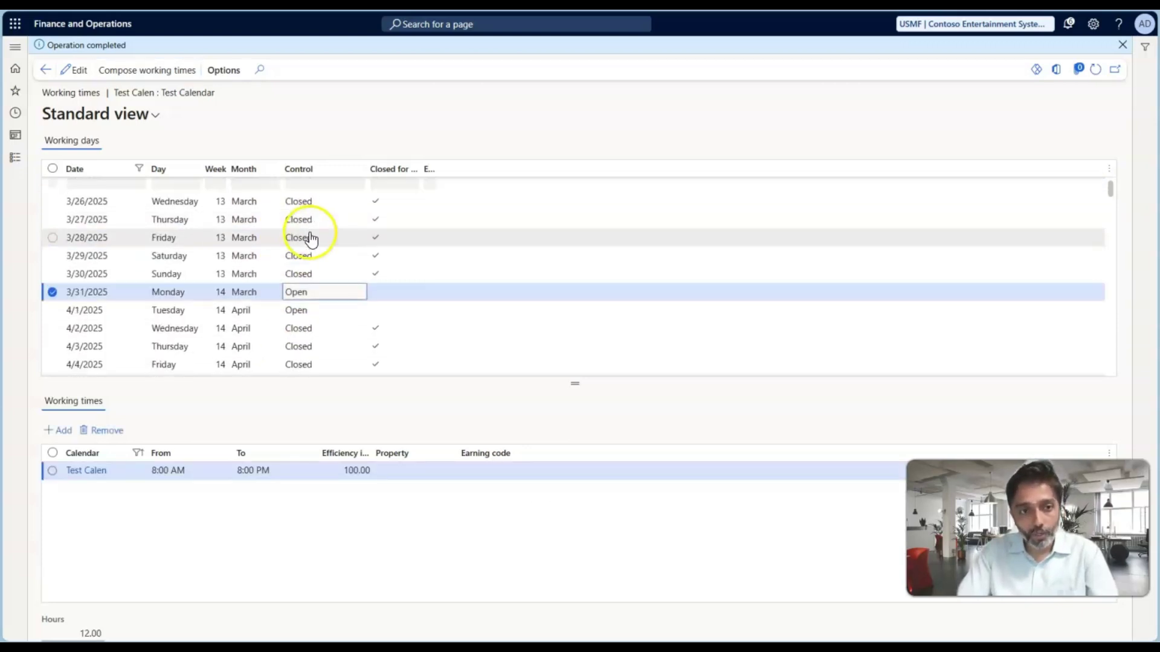
scroll(311, 238, "down", 1)
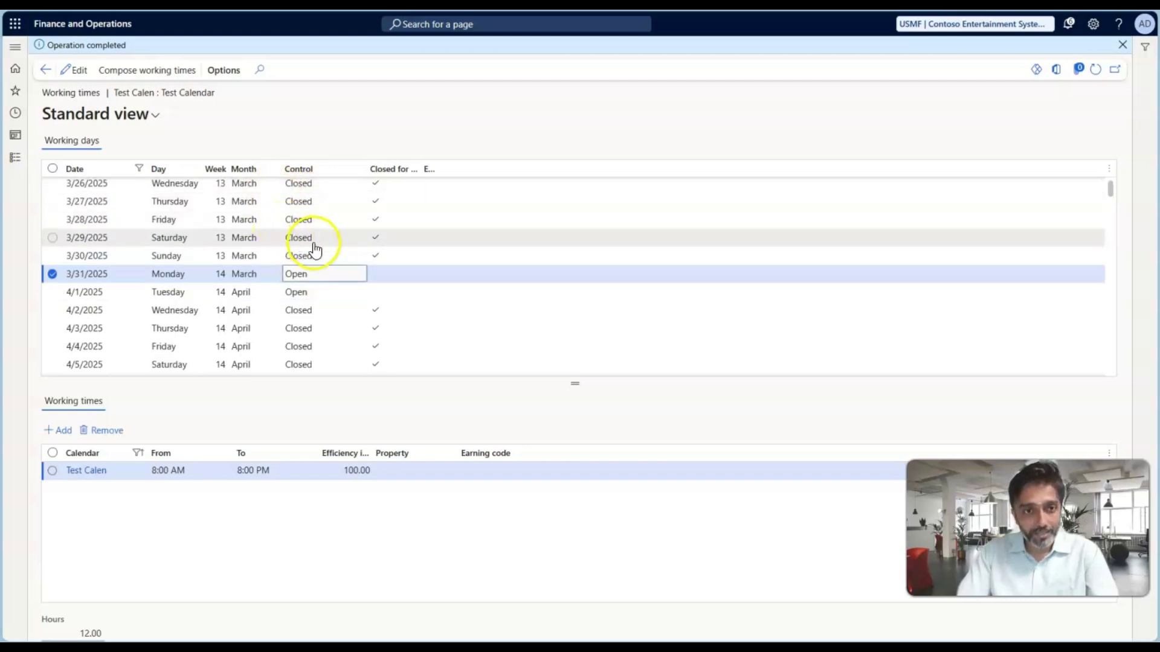
left_click(301, 290)
Step: Review further open days in May, including Monday 5/26/2025, and their working hours
scroll(301, 293, "down", 4)
scroll(301, 299, "down", 7)
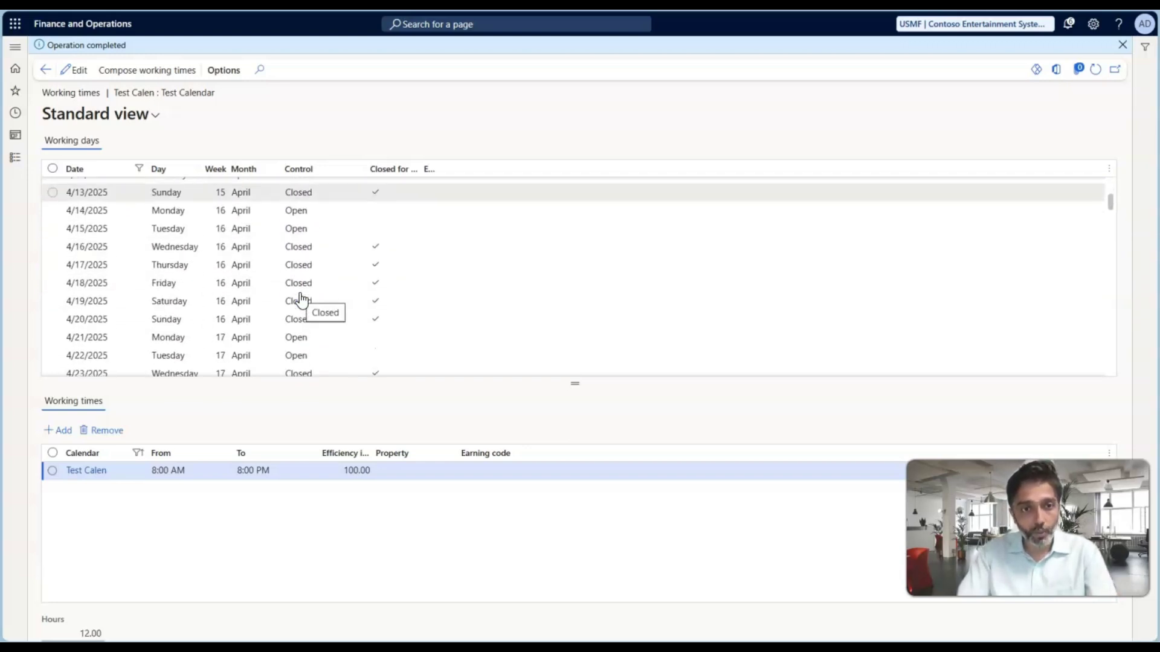
scroll(300, 296, "down", 1)
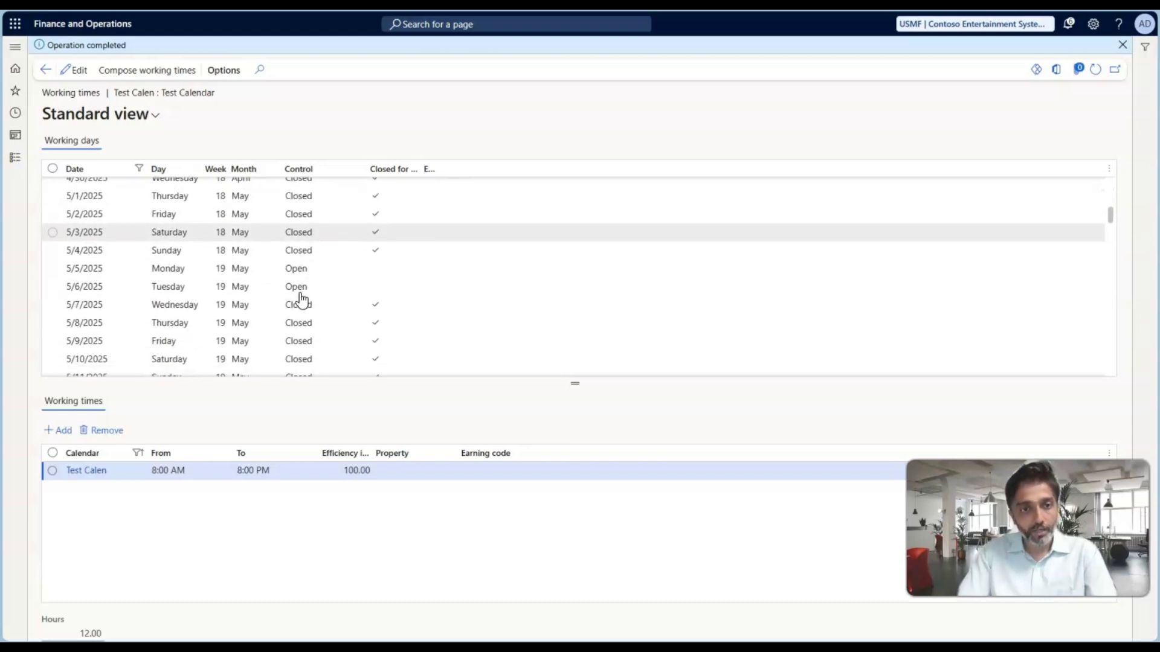
left_click(290, 291)
scroll(287, 293, "down", 3)
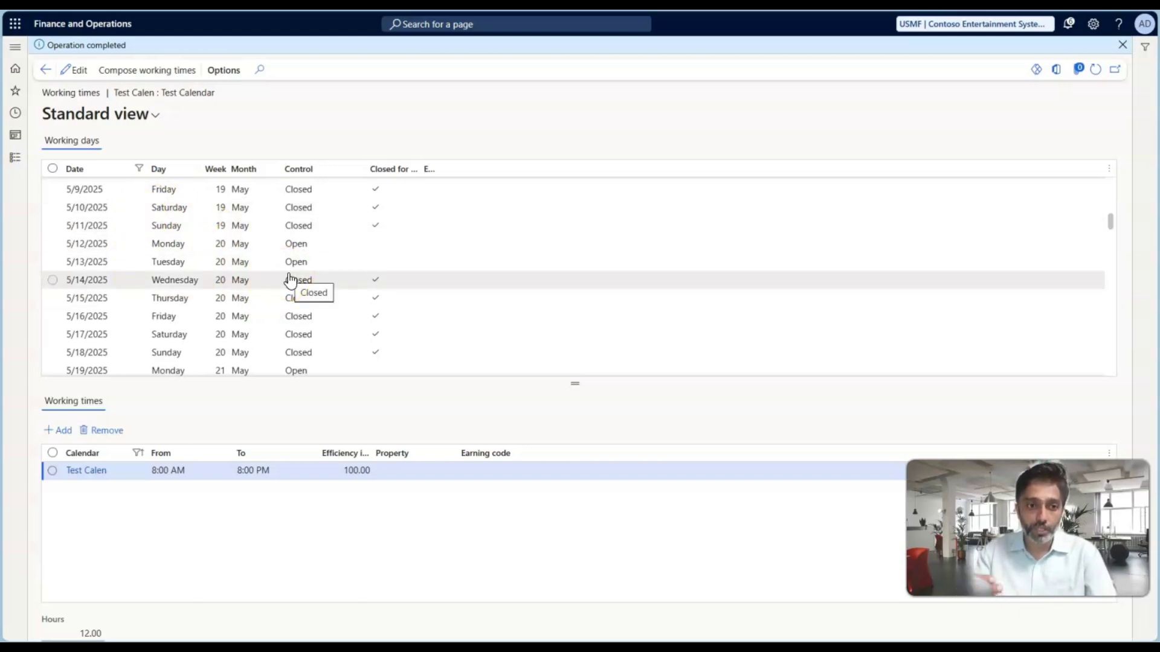
scroll(290, 280, "down", 3)
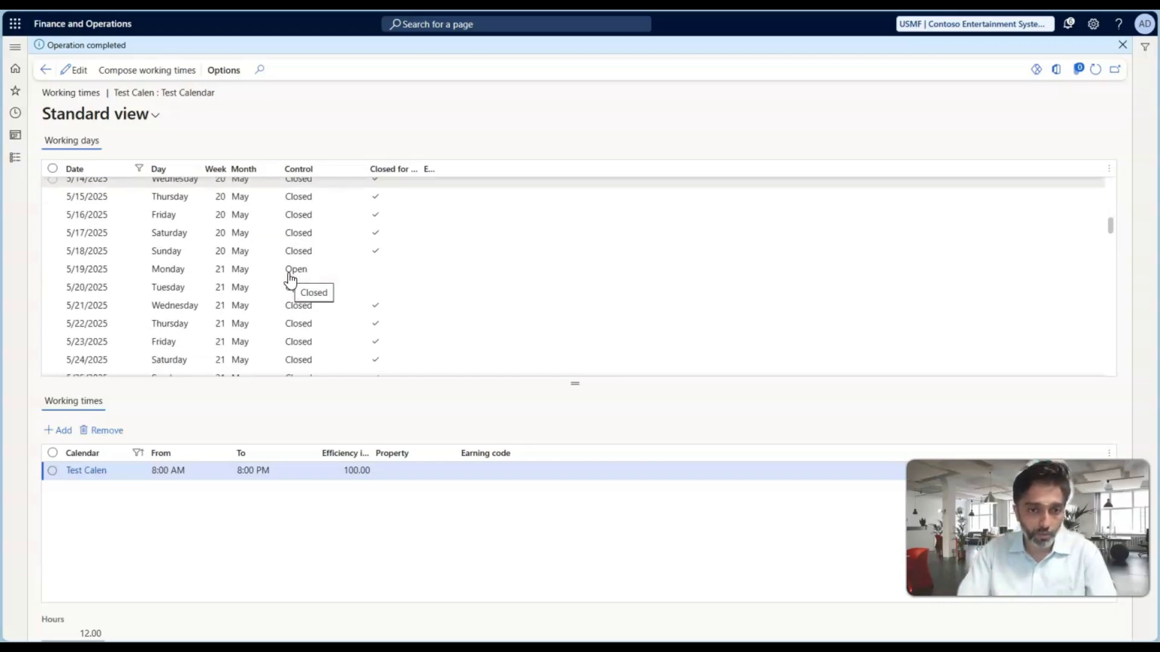
left_click(316, 327)
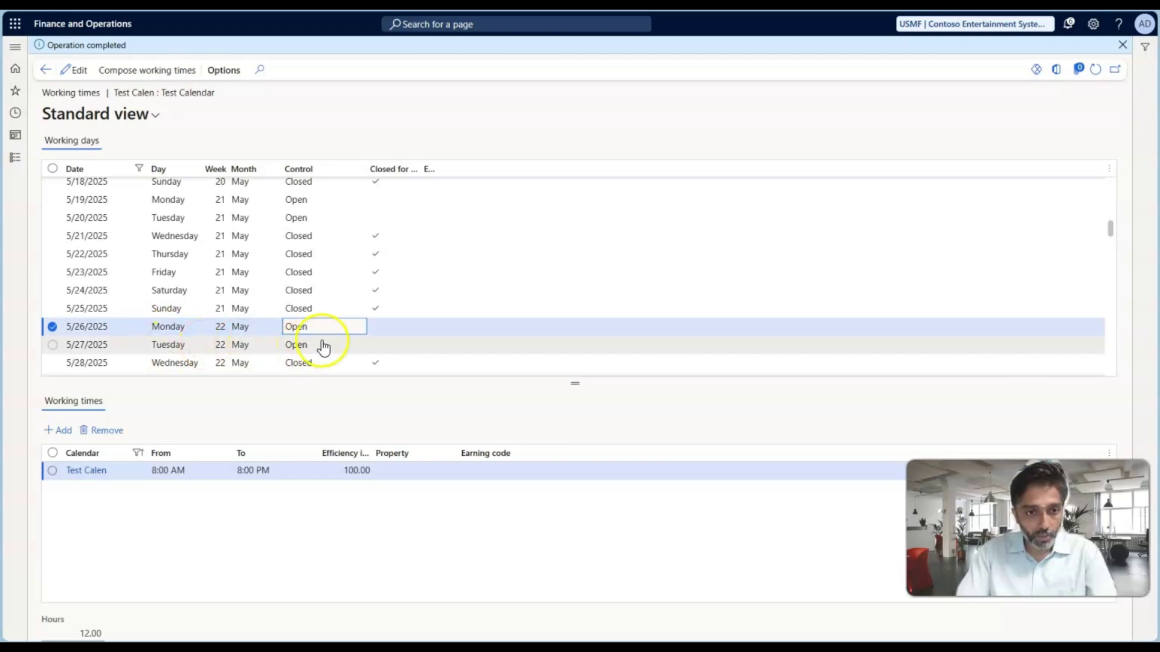
scroll(327, 344, "down", 3)
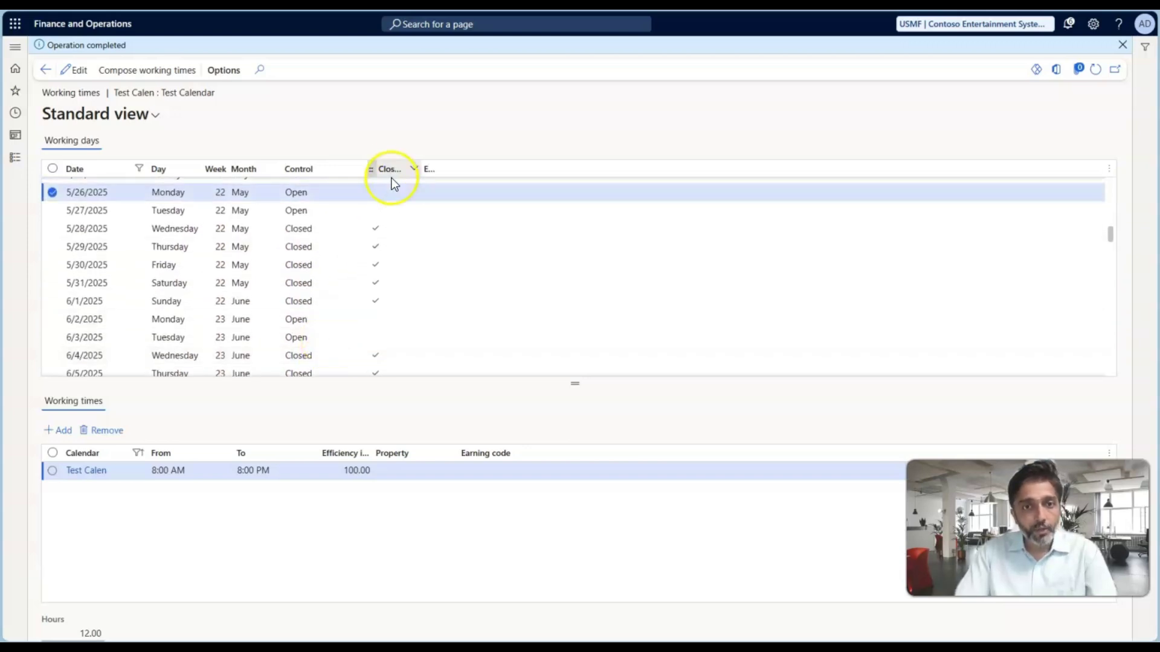
mouse_move(393, 172)
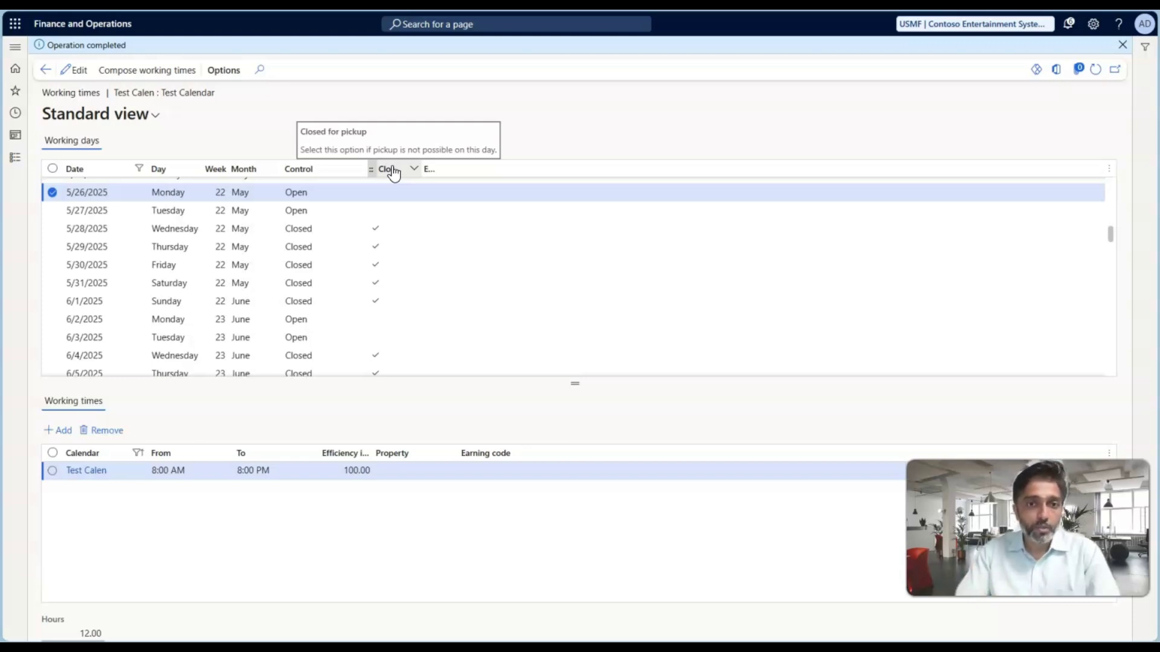
left_click(383, 171)
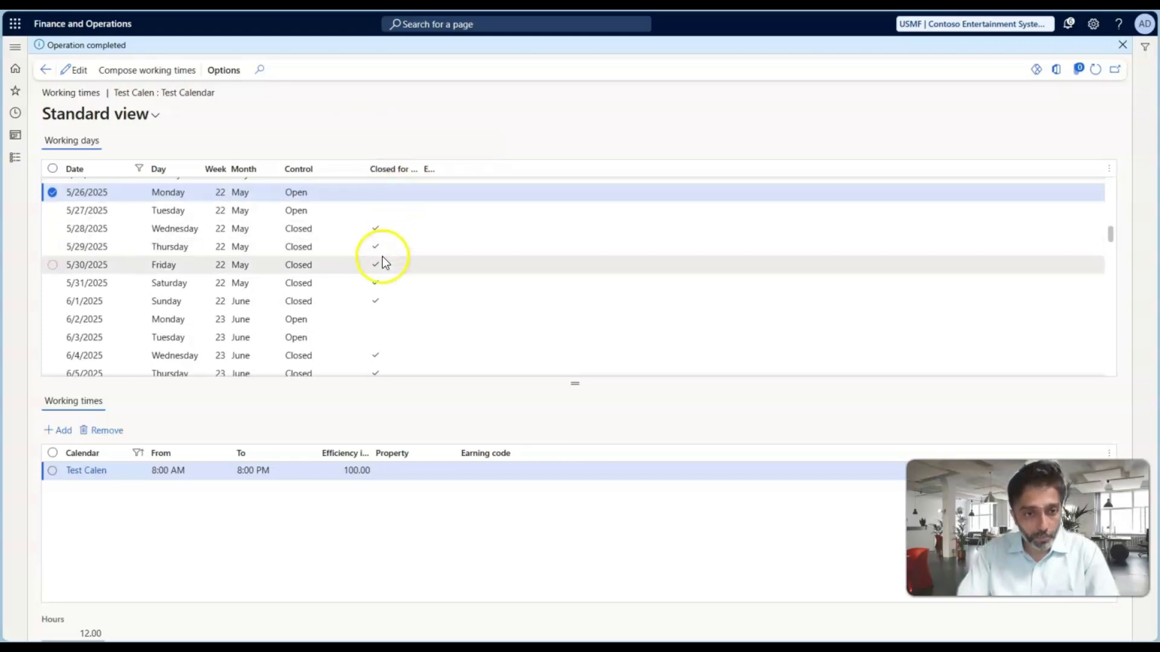
scroll(334, 318, "down", 5)
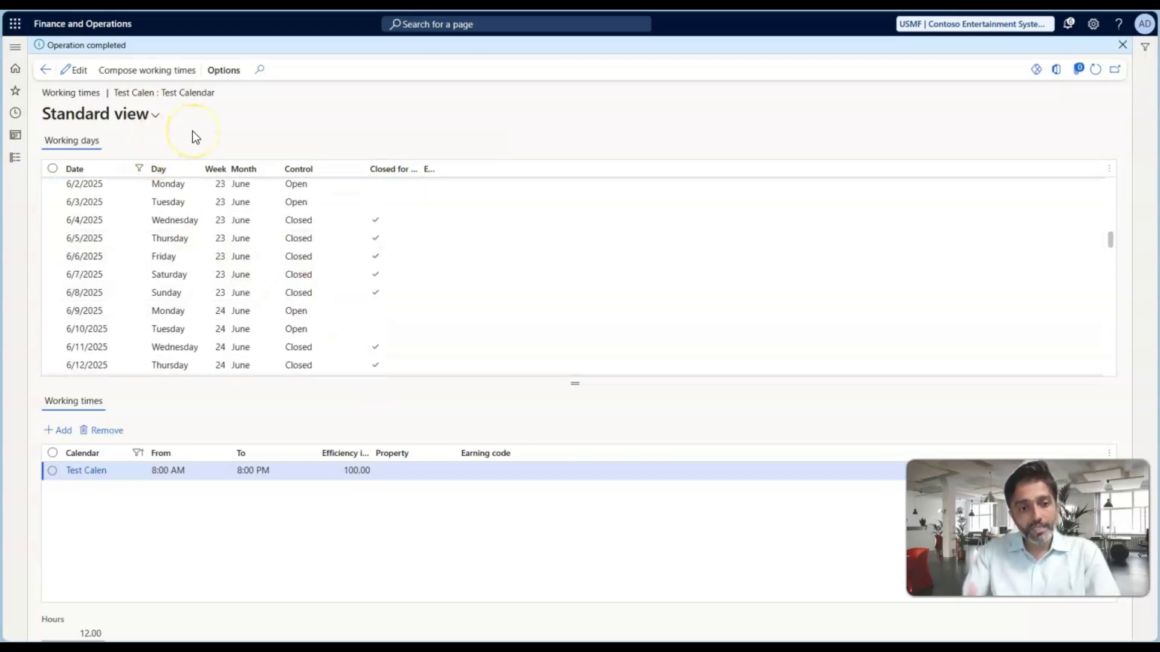
Step: Return to the calendars list, clear the Calendar filter, and switch to the slide show
left_click(47, 69)
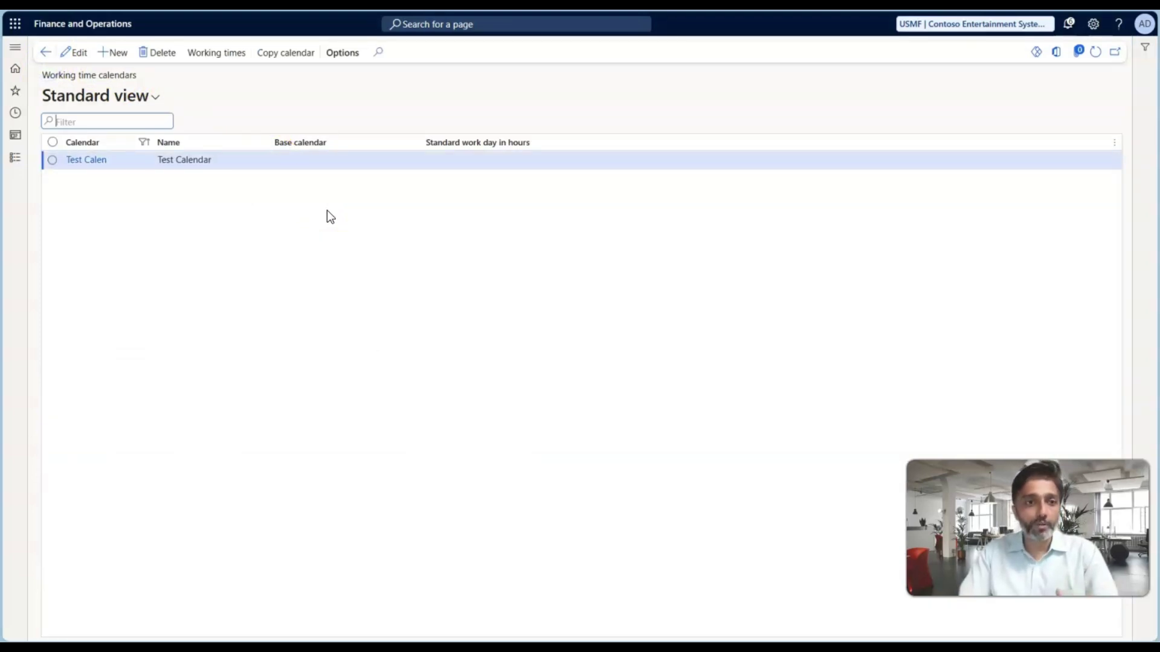
left_click(134, 141)
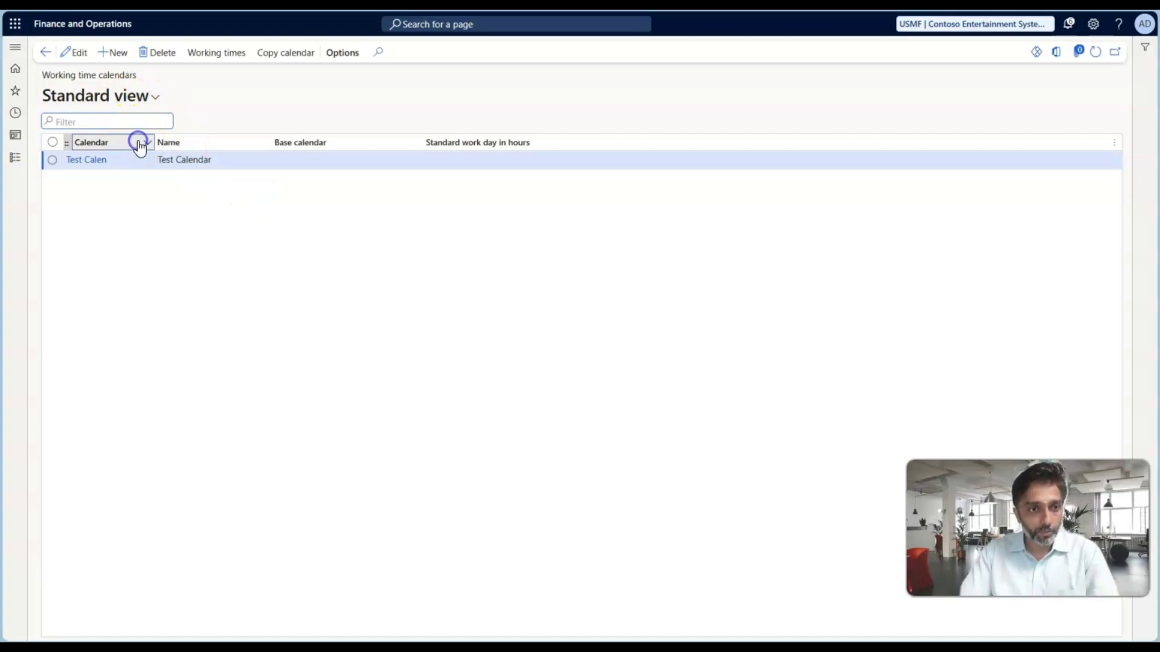
left_click(130, 258)
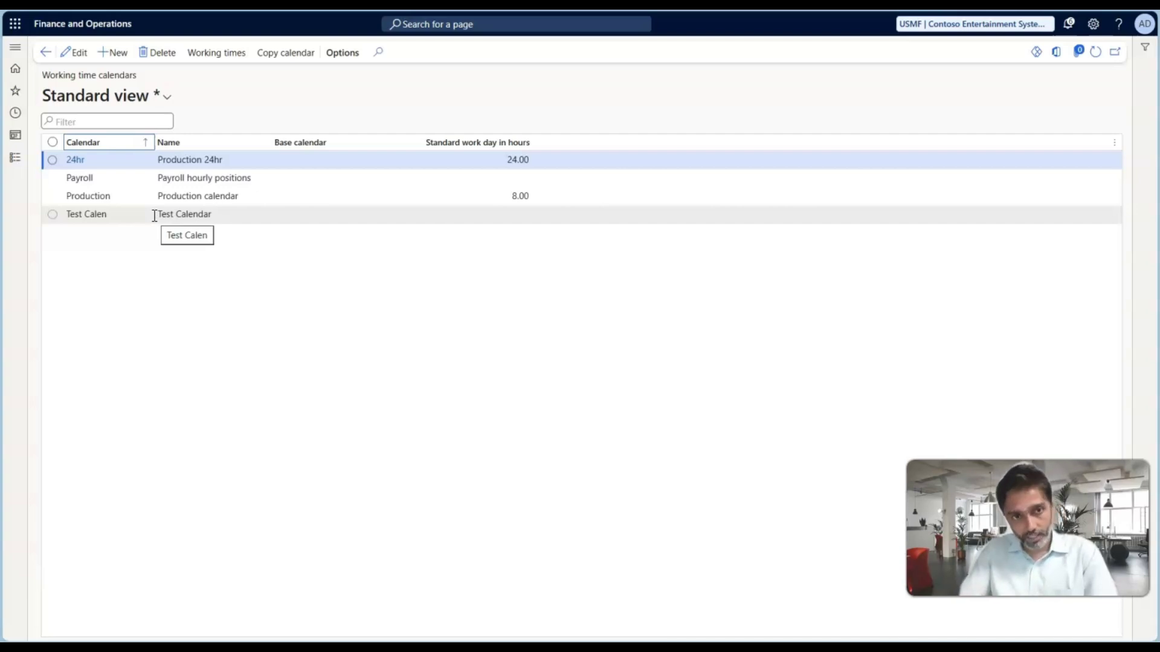
key("alt+Tab")
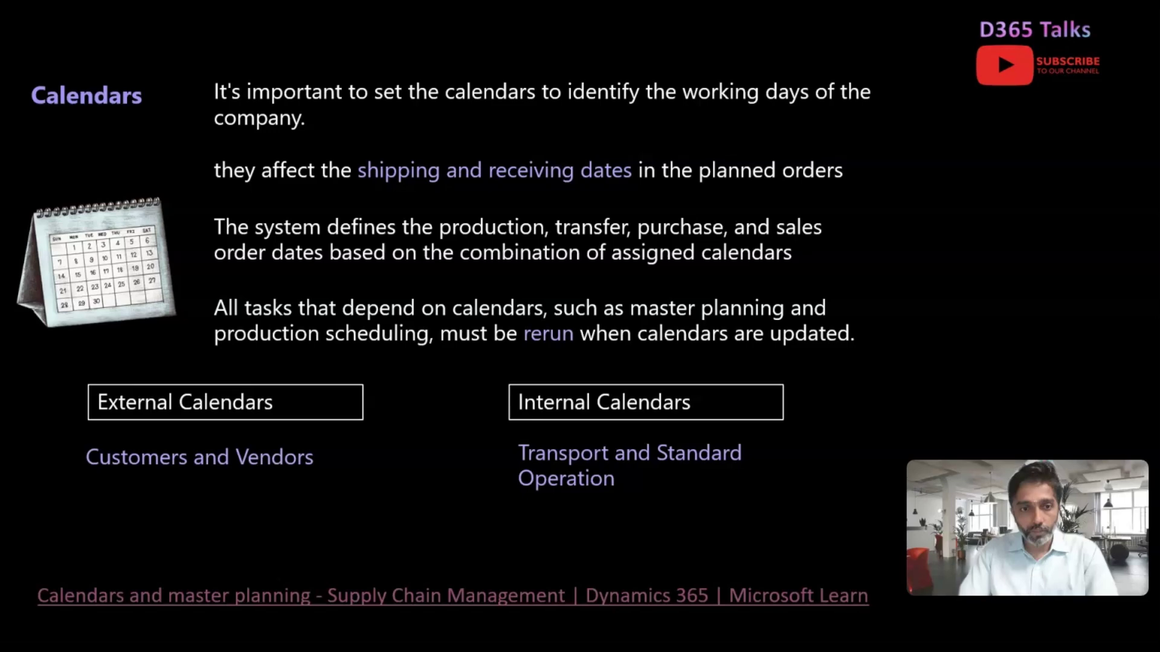